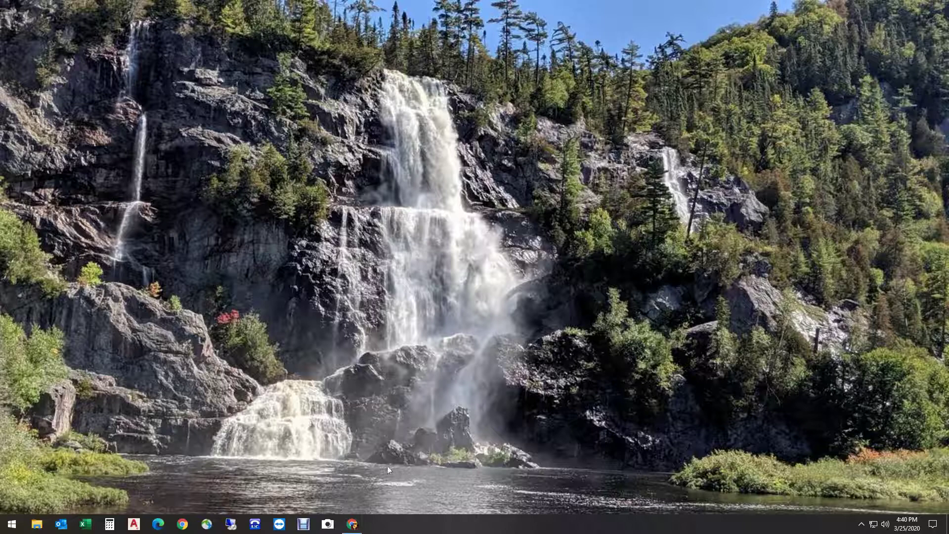
# Step: Open Google Hangouts from the Google apps in Chrome and start a video call from it
pyautogui.click(348, 527)
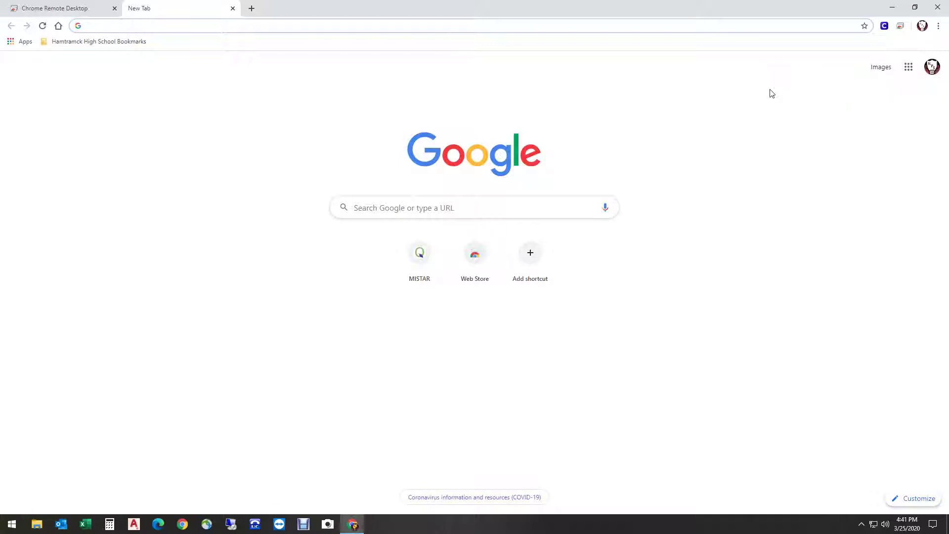
pyautogui.click(908, 69)
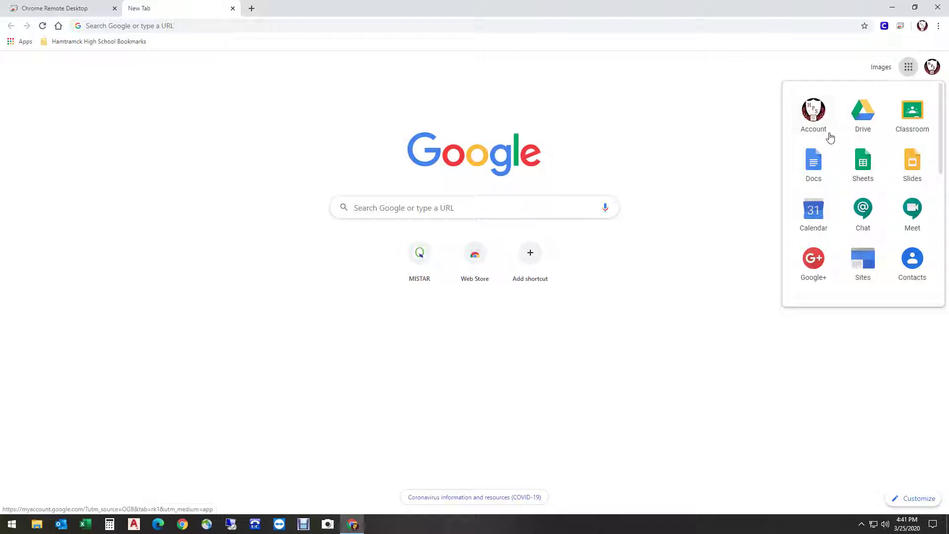
pyautogui.scroll(-3, 870, 237)
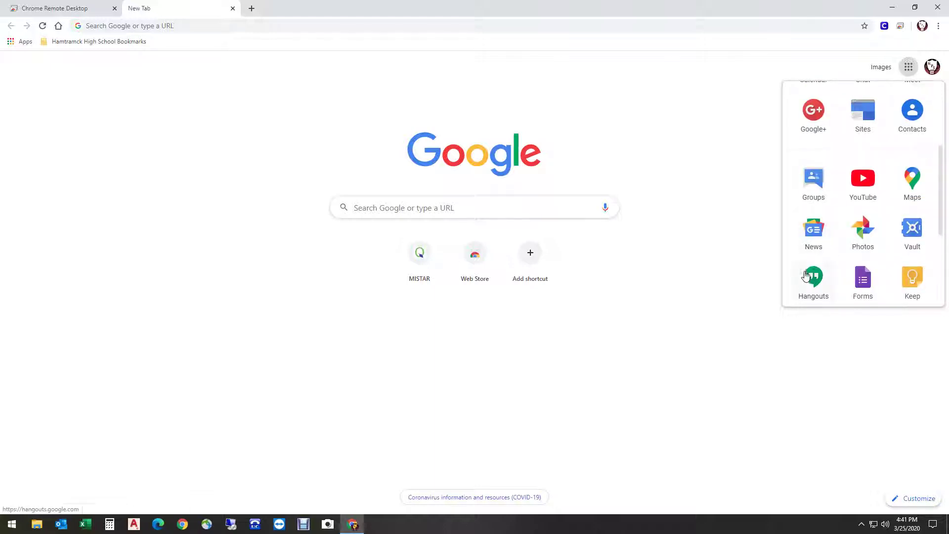
pyautogui.click(802, 280)
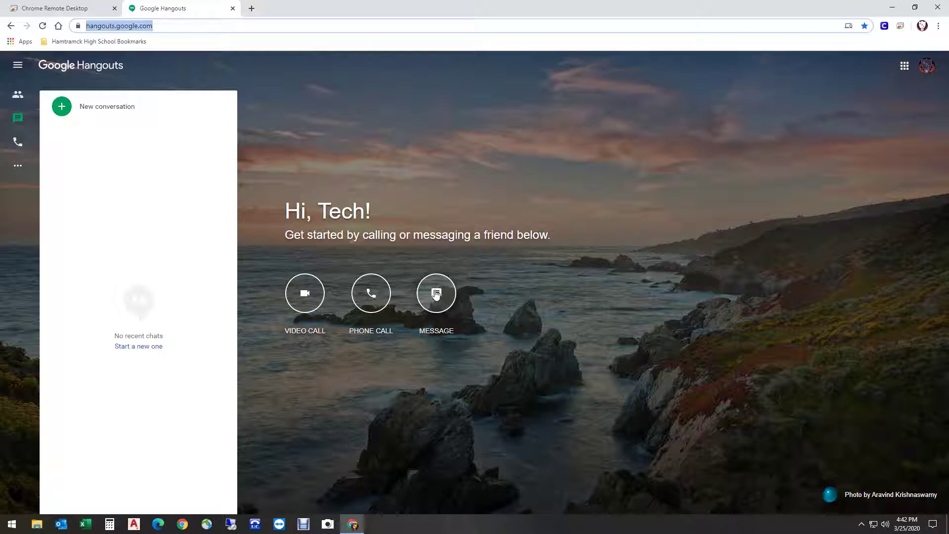
pyautogui.click(299, 288)
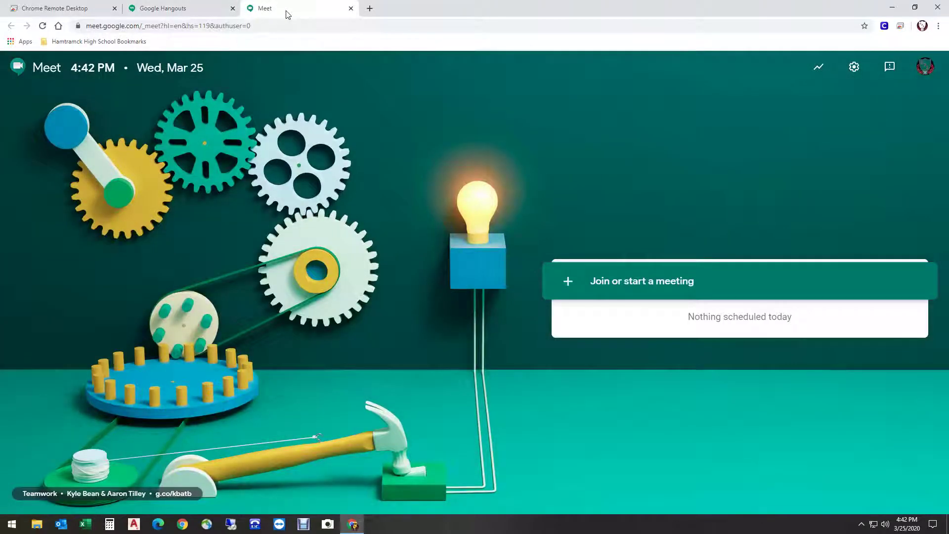
# Step: Open Meet directly from the Google apps in Hangouts, compare it with the existing Meet page, and close the duplicate
pyautogui.click(200, 9)
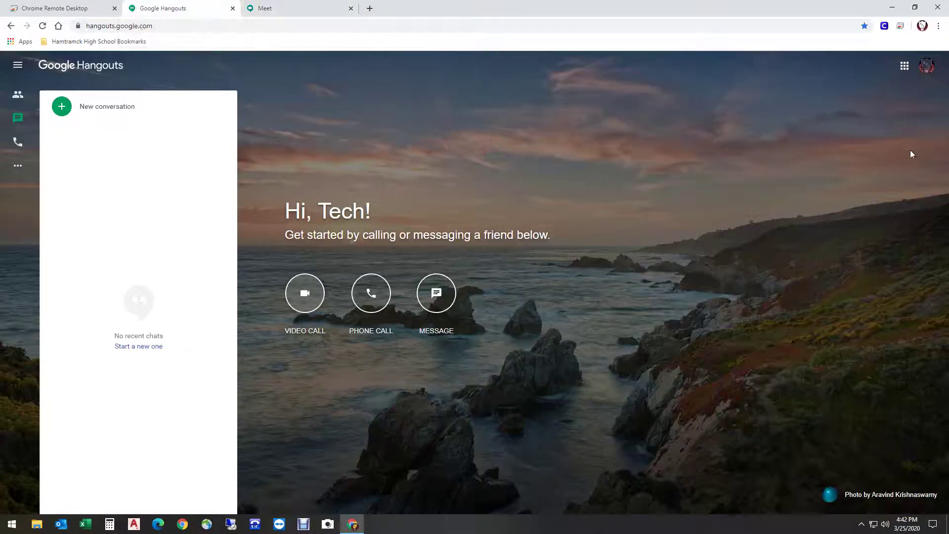
pyautogui.click(904, 66)
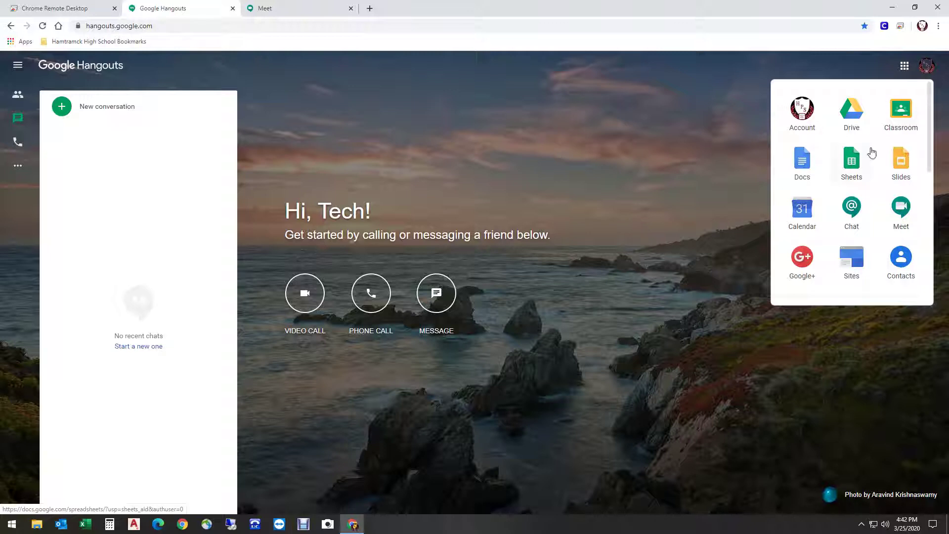
pyautogui.click(899, 209)
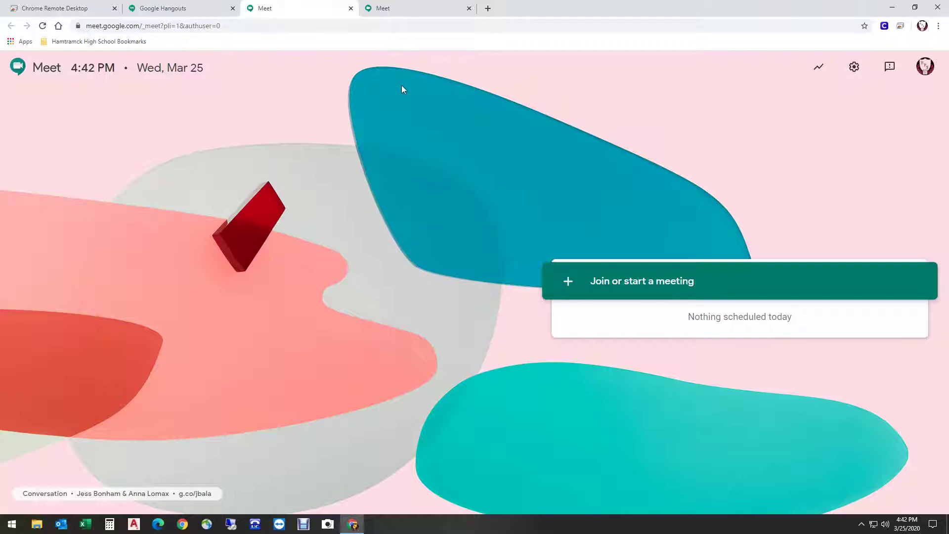
pyautogui.click(390, 9)
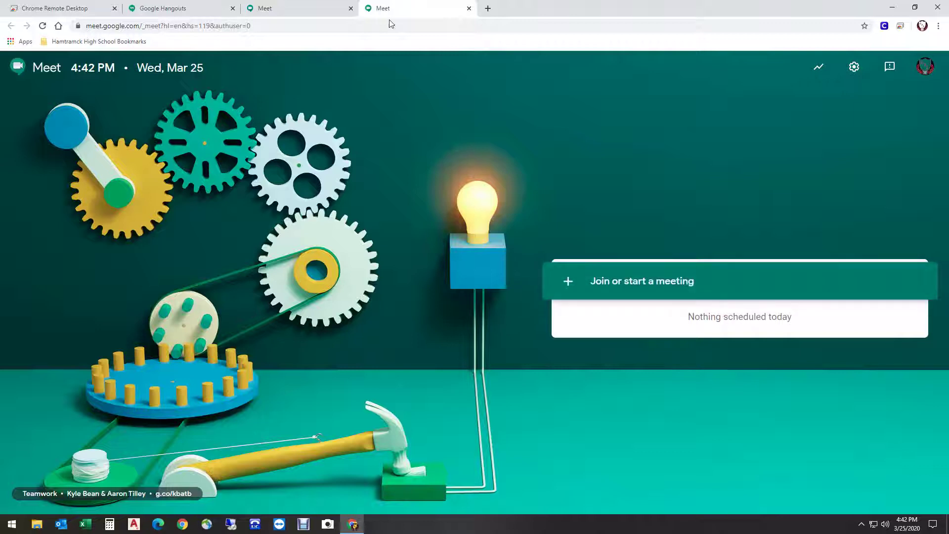
pyautogui.click(271, 7)
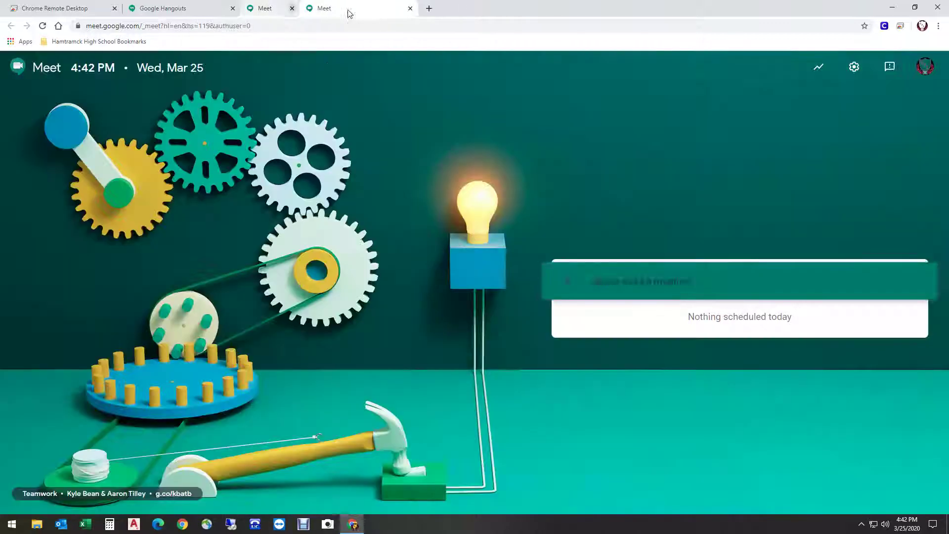
pyautogui.click(351, 8)
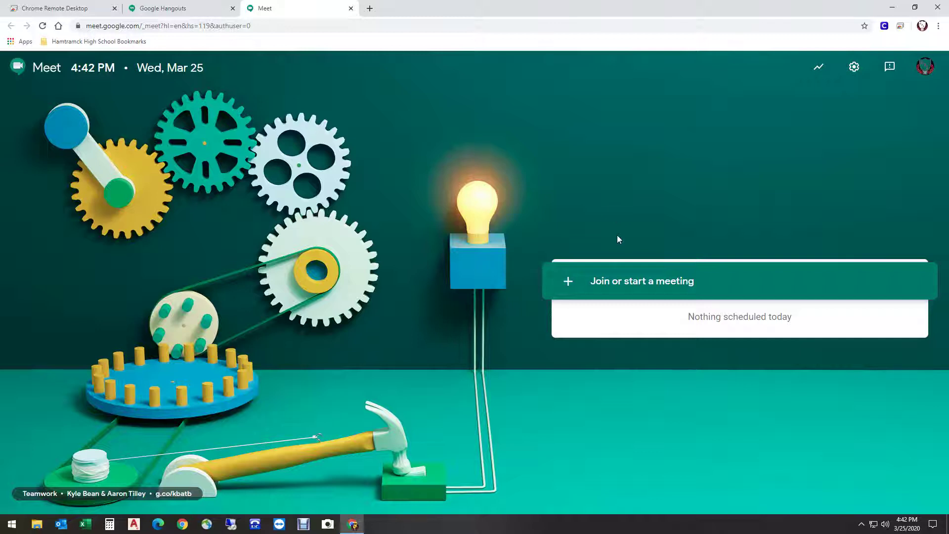
# Step: Start a new meeting with the code or nickname left blank
pyautogui.click(604, 279)
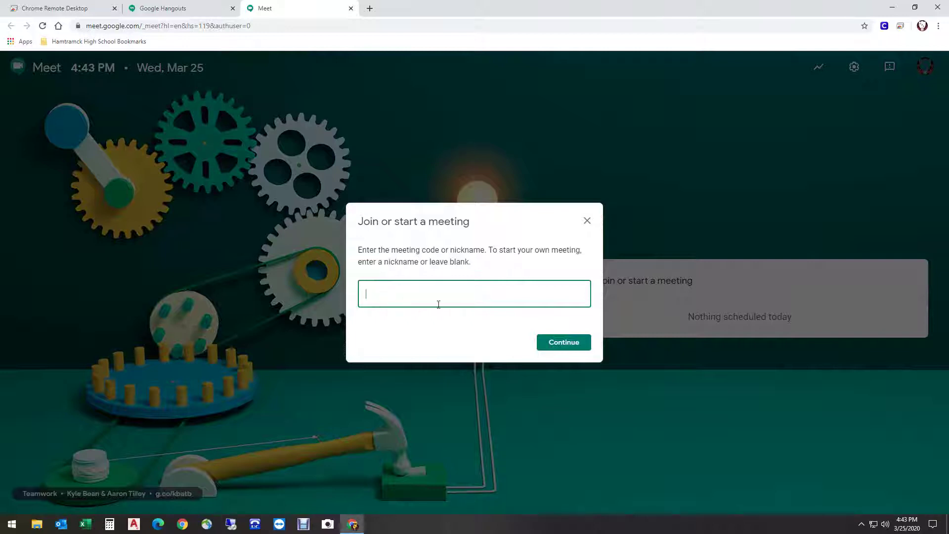
pyautogui.click(554, 343)
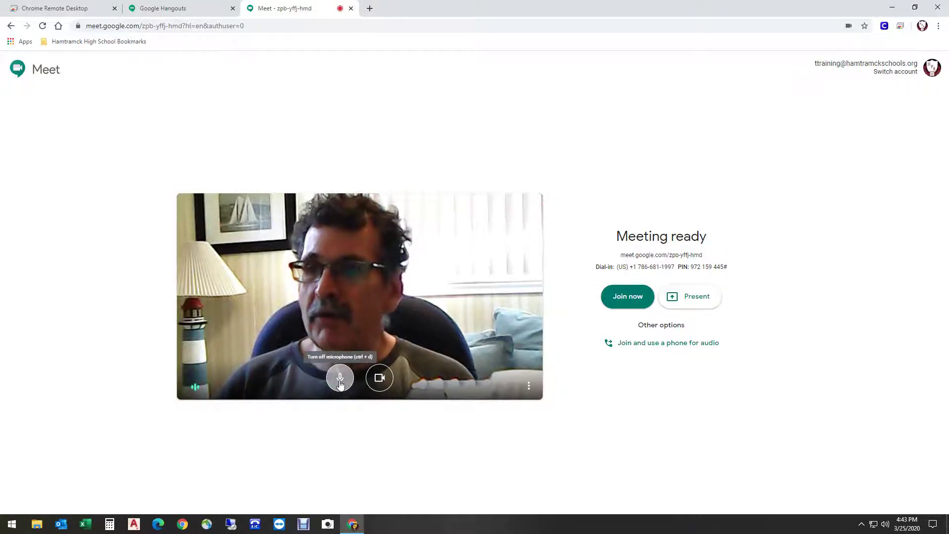
# Step: Switch the microphone off and back on, and do the same with the camera in the meeting preview
pyautogui.click(340, 380)
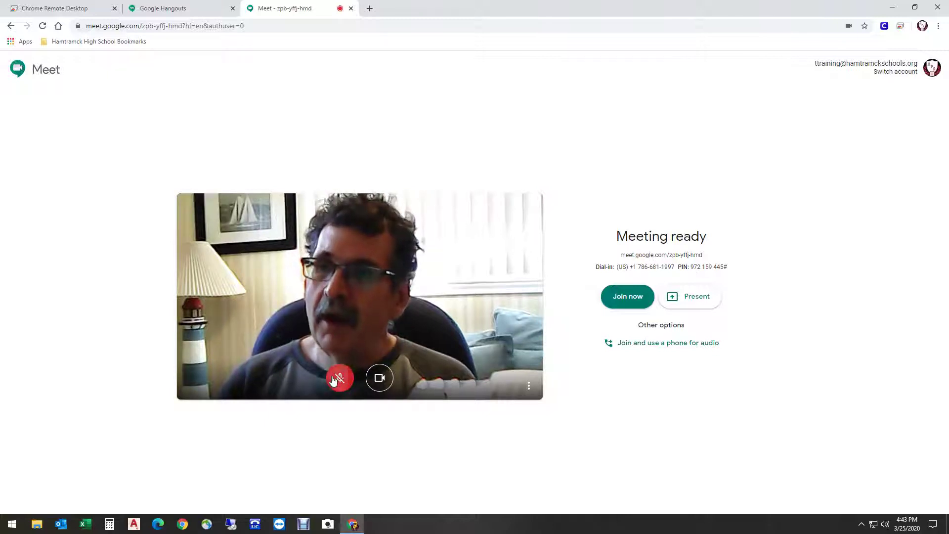
pyautogui.click(334, 385)
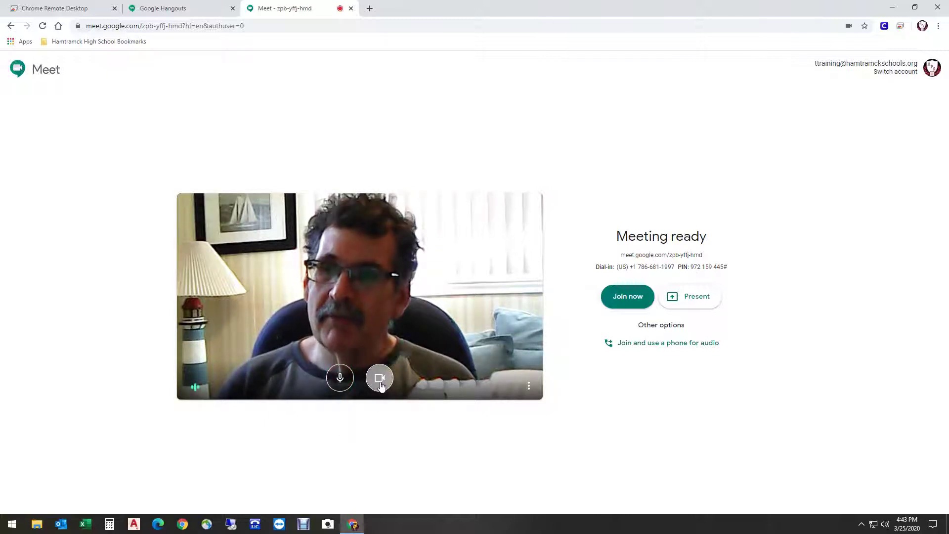
pyautogui.click(380, 383)
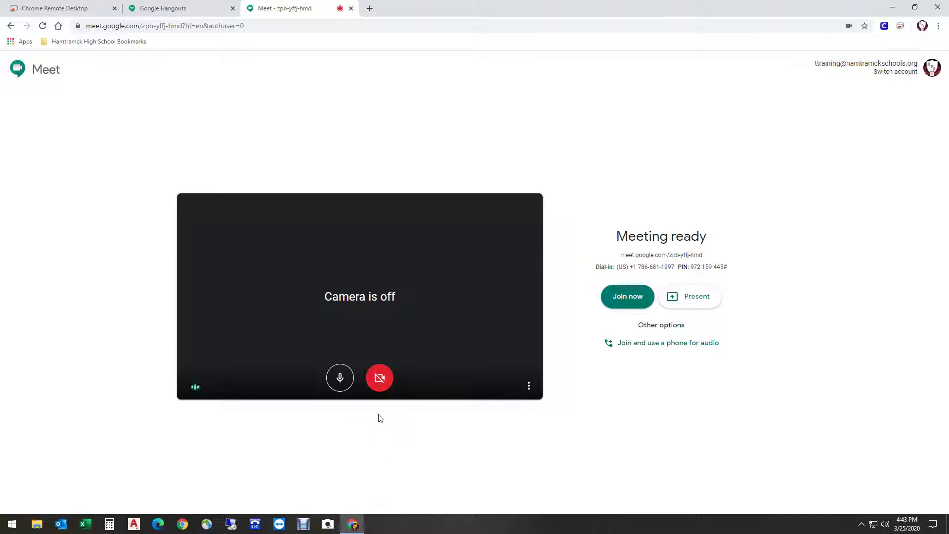
pyautogui.click(381, 379)
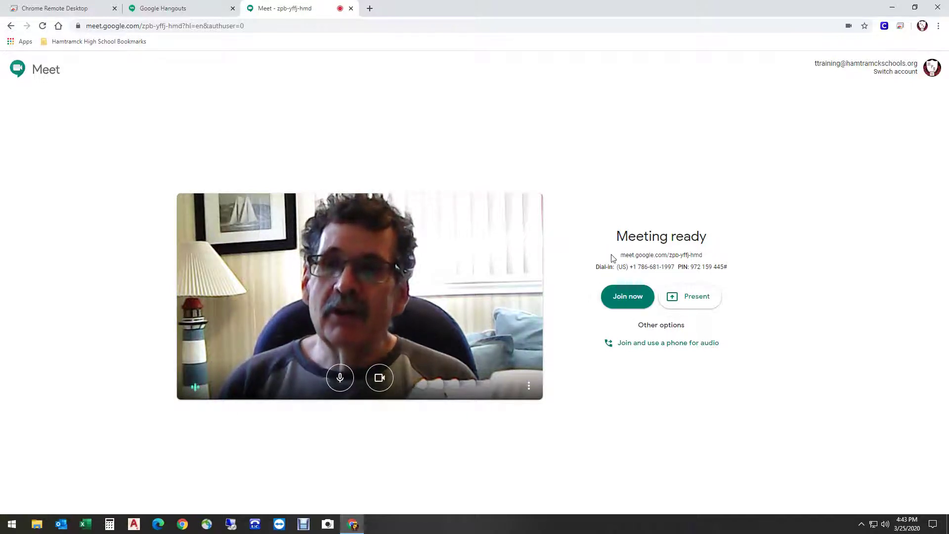
# Step: Highlight the full meeting link, and only the meeting code at its end
pyautogui.moveTo(620, 256); pyautogui.dragTo(710, 256)
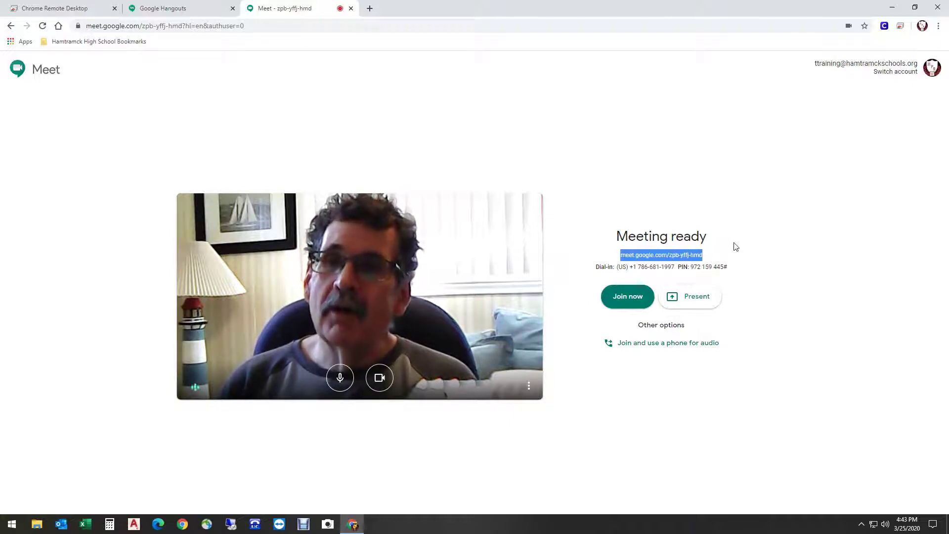
pyautogui.click(711, 257)
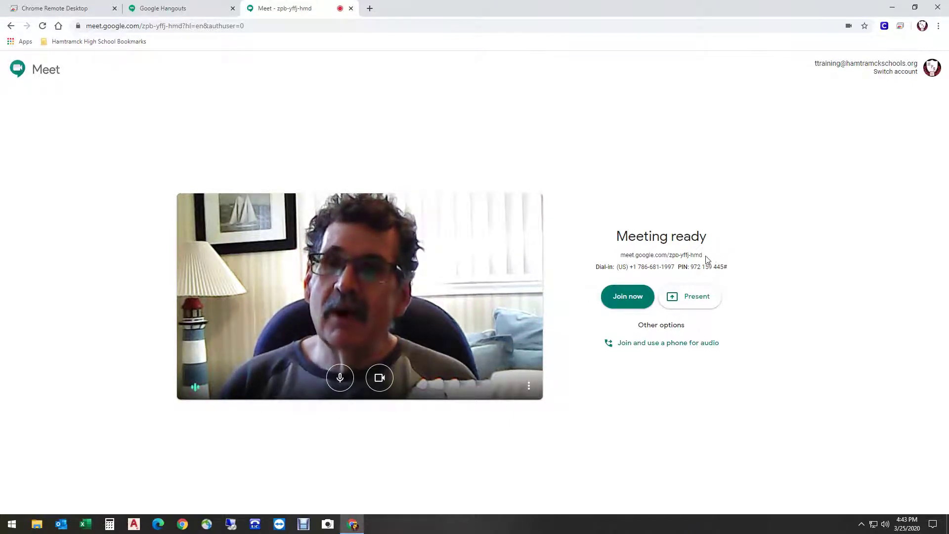
pyautogui.moveTo(707, 259); pyautogui.dragTo(671, 262)
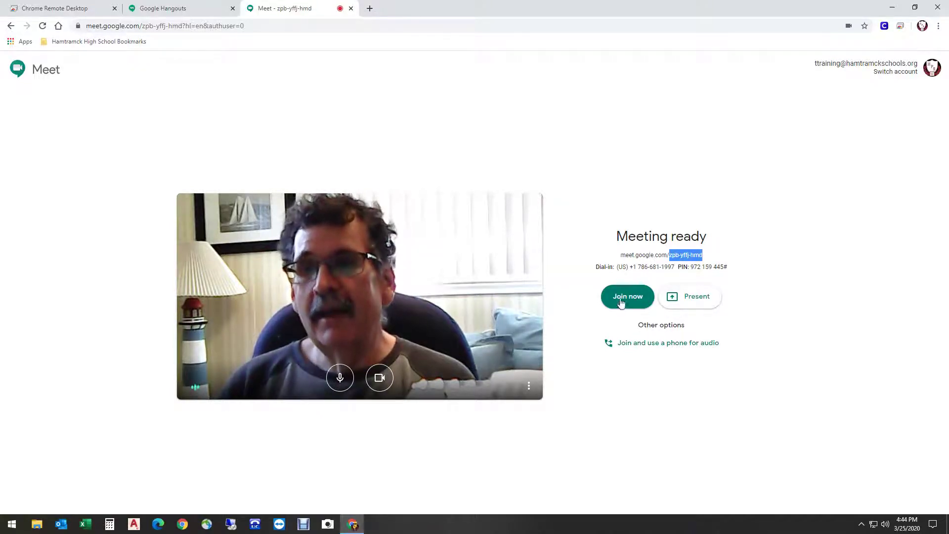
# Step: Join the meeting and dismiss the Add others dialog
pyautogui.click(624, 295)
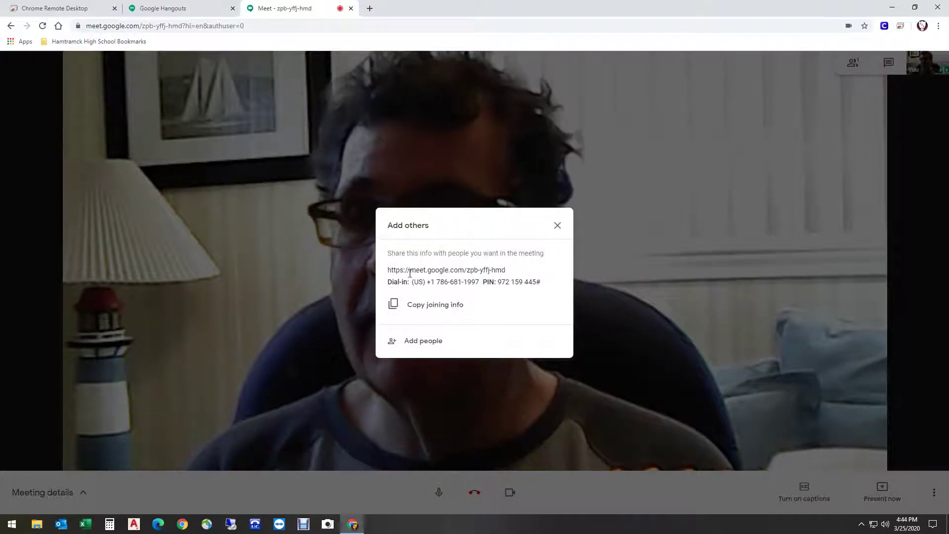
pyautogui.click(558, 229)
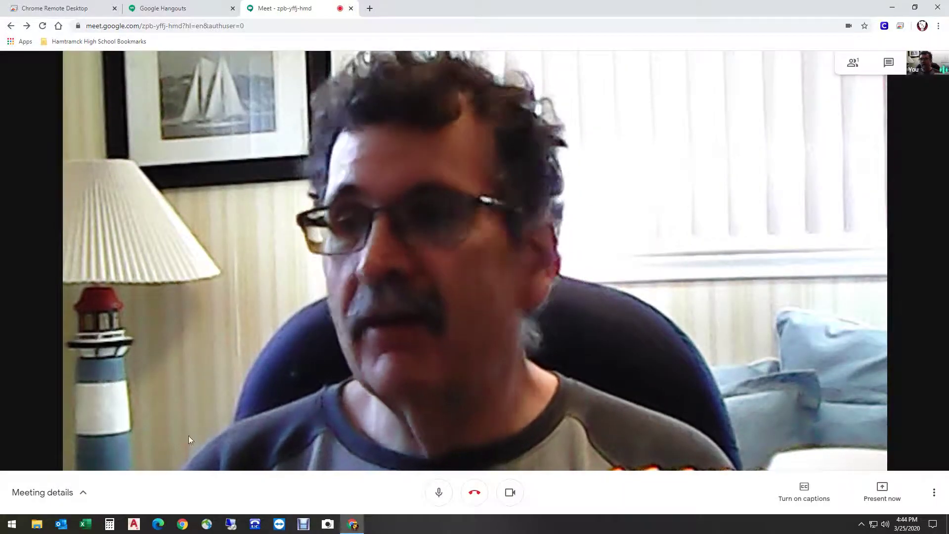
# Step: Copy the joining info from the meeting details and view the meeting's participant list
pyautogui.click(75, 501)
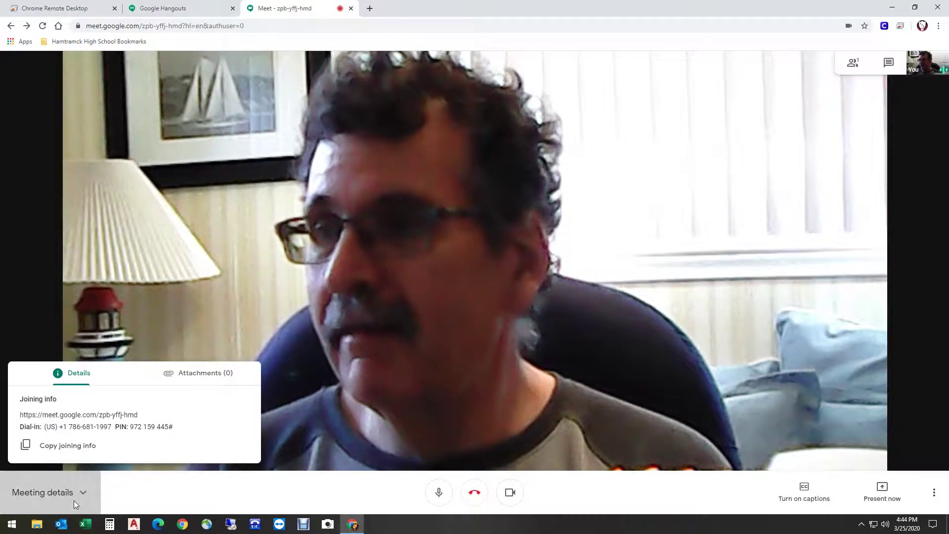
pyautogui.click(72, 447)
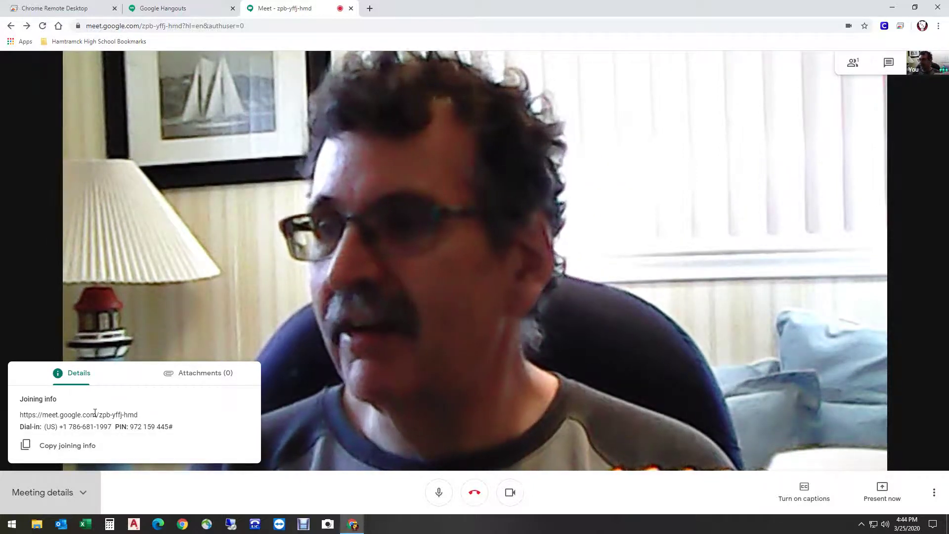
pyautogui.click(780, 159)
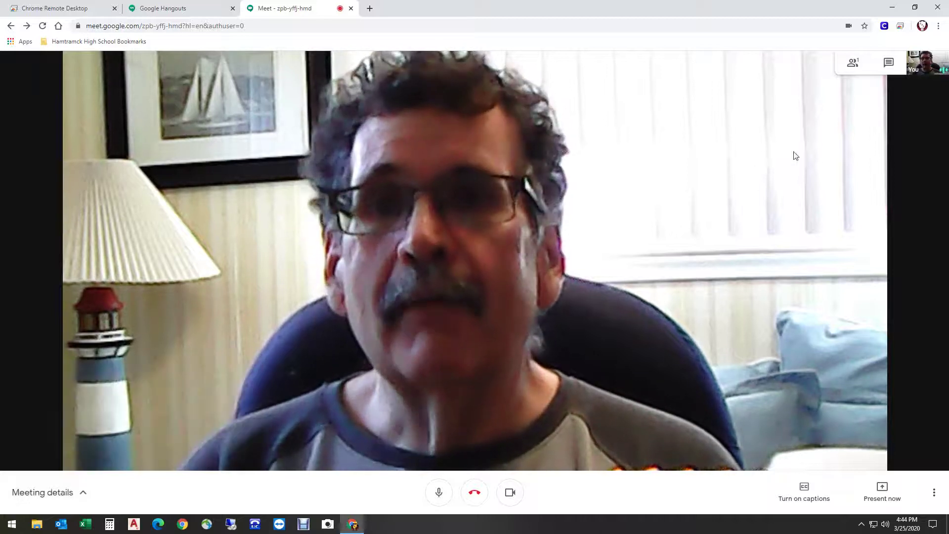
pyautogui.click(853, 70)
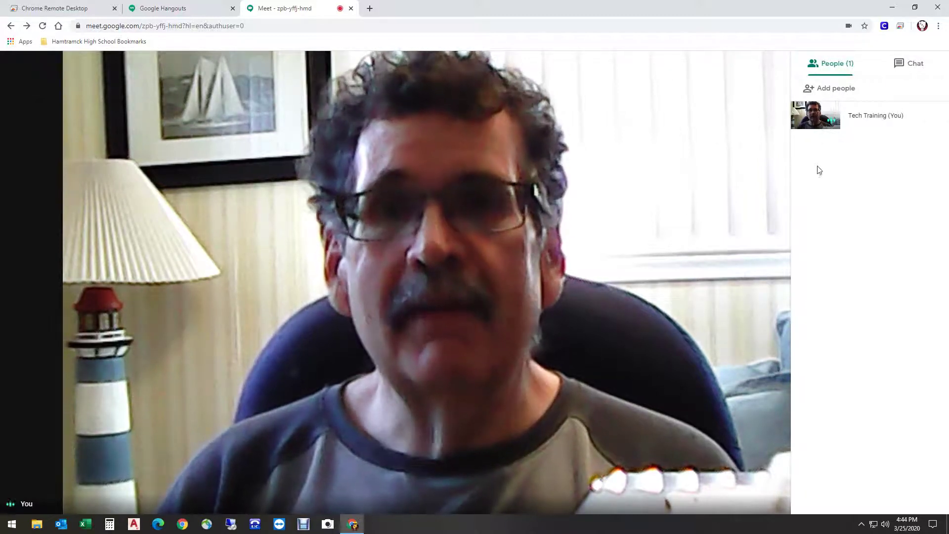
pyautogui.click(695, 165)
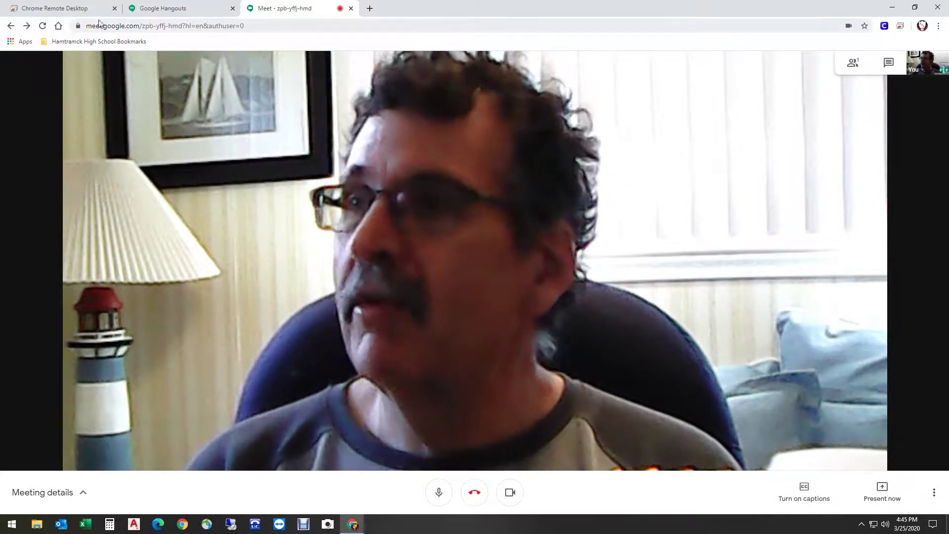
# Step: Switch to the Chrome Remote Desktop session, open Chrome there, and change to the school Google account
pyautogui.click(84, 9)
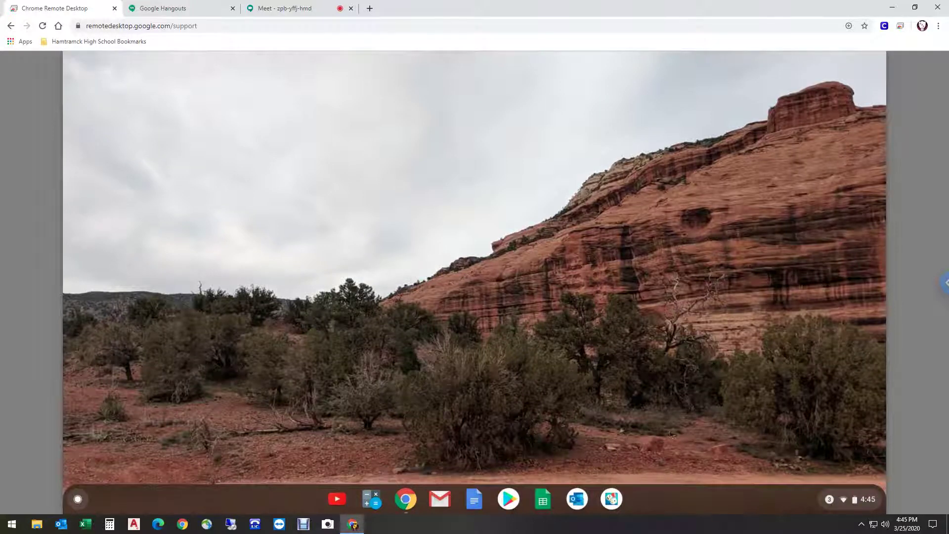
pyautogui.click(407, 500)
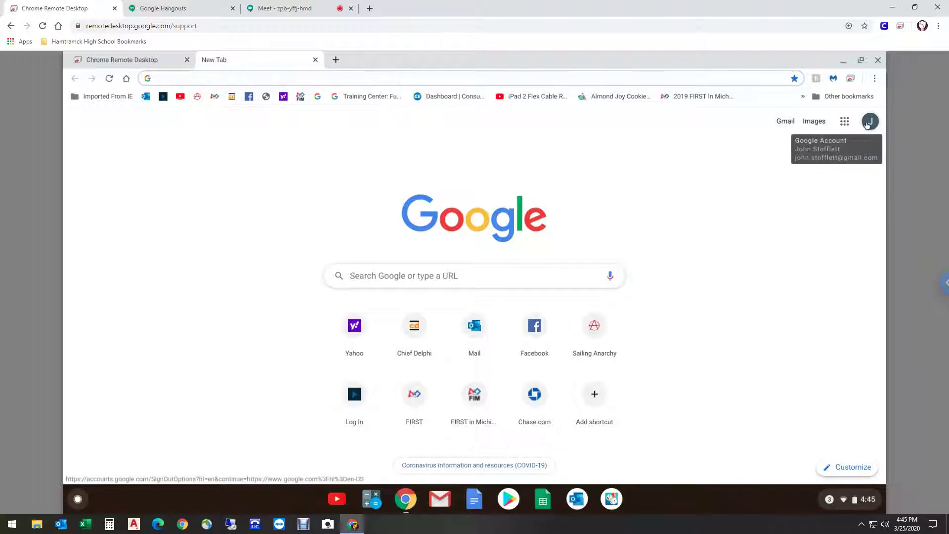
pyautogui.click(866, 123)
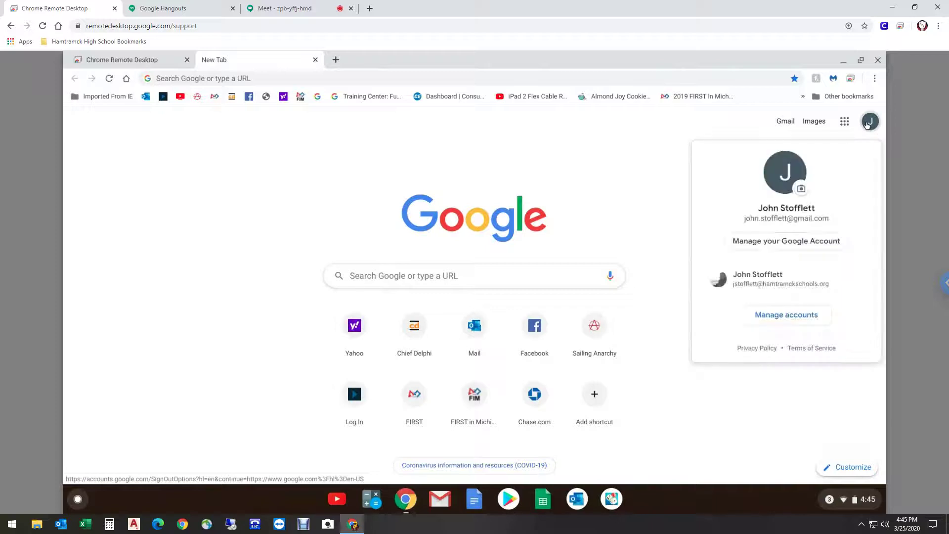
pyautogui.click(763, 280)
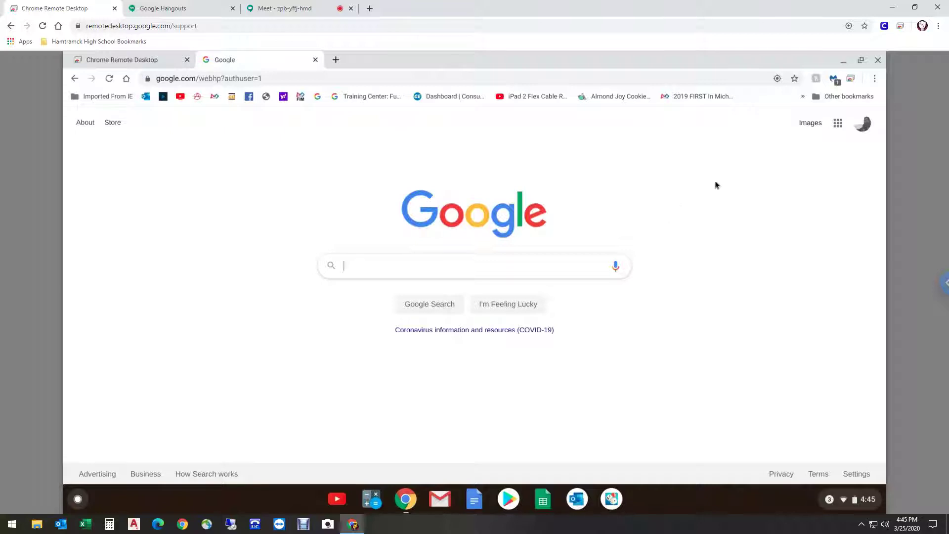
# Step: Open Google Meet from the Google apps in the remote browser and bring up the Join or start a meeting dialog
pyautogui.click(837, 124)
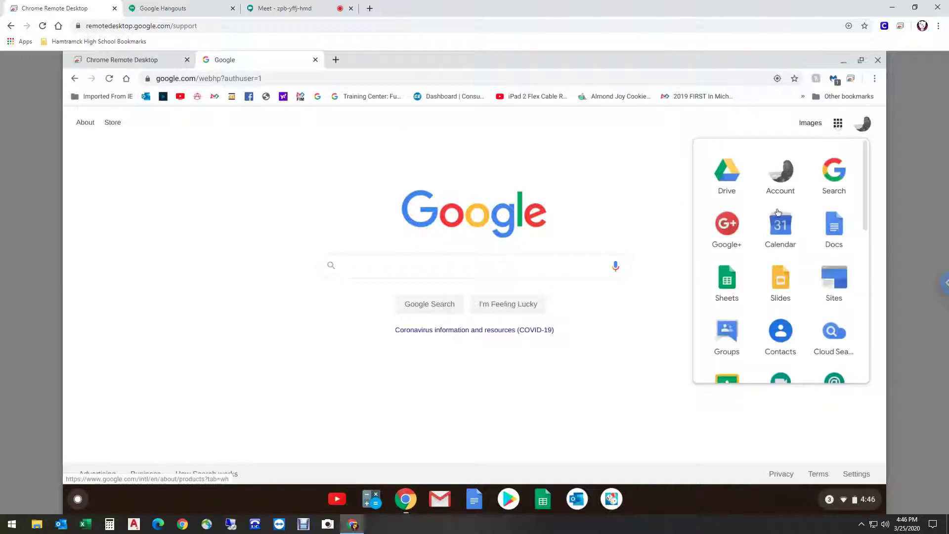
pyautogui.scroll(-3, 737, 261)
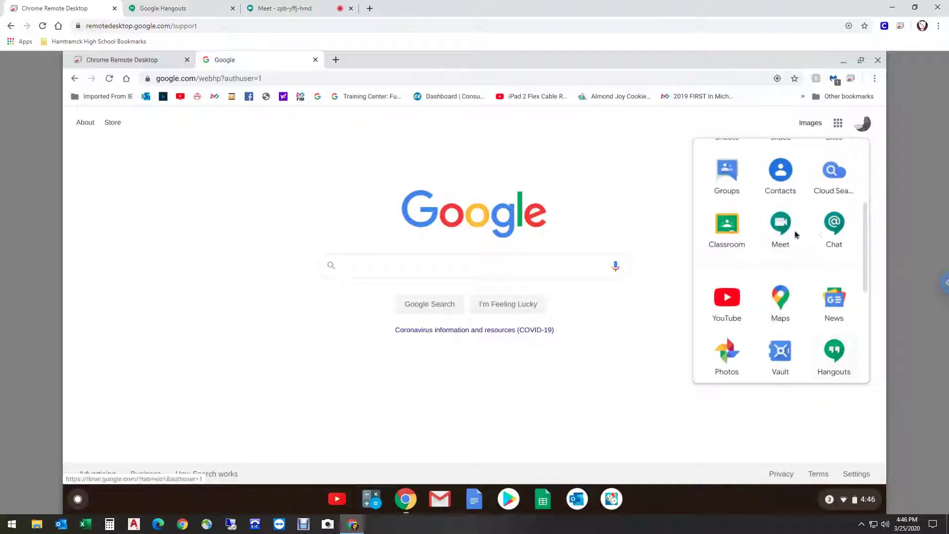
pyautogui.click(777, 223)
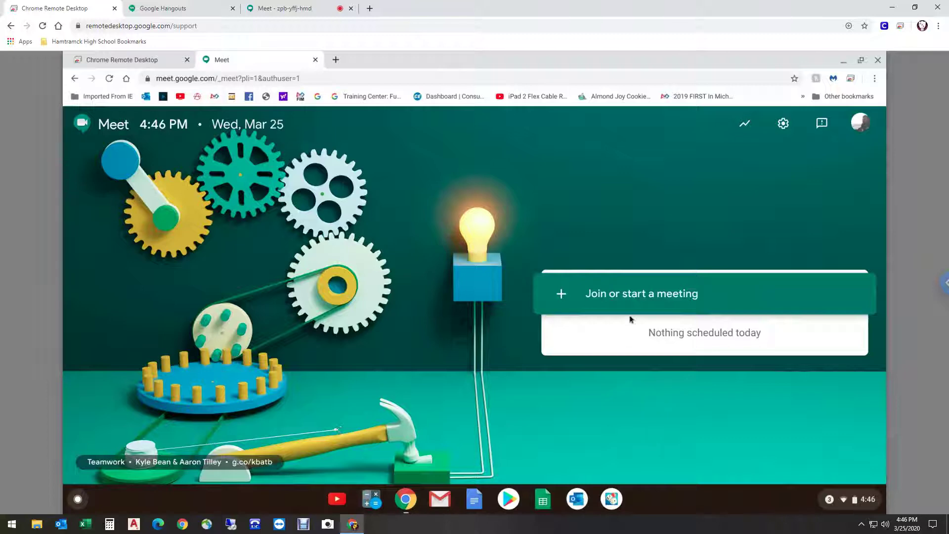
pyautogui.click(626, 295)
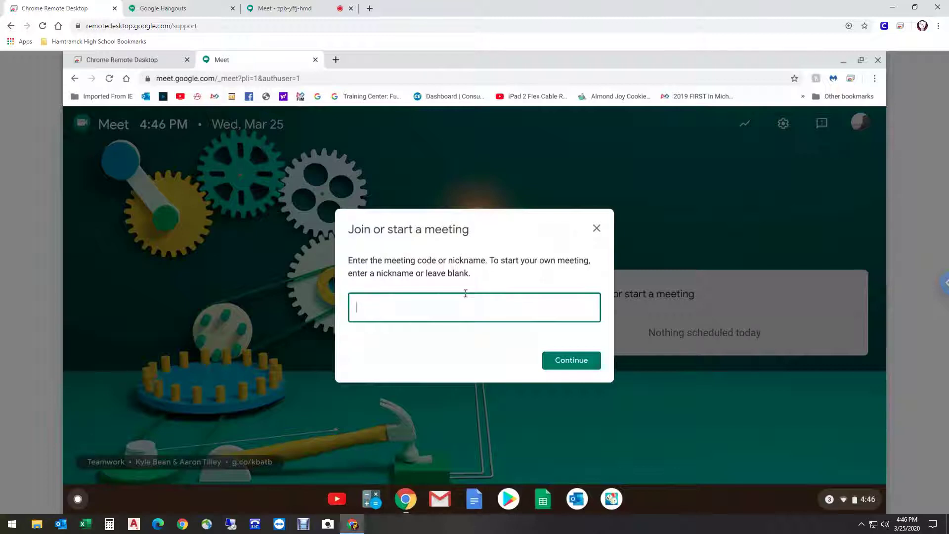
# Step: Highlight the meeting code in the host's meeting details, enter it in the remote computer's Join or start a meeting dialog and continue
pyautogui.click(275, 10)
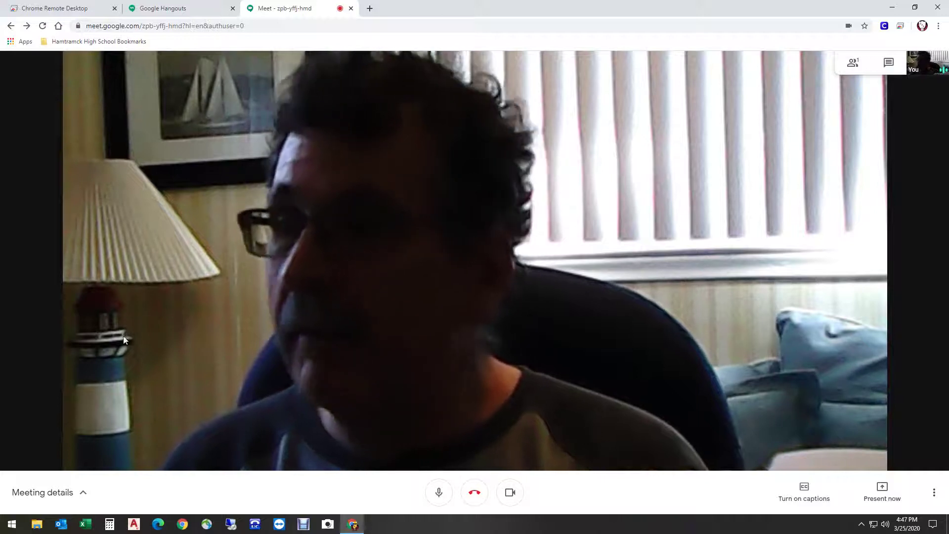
pyautogui.click(78, 504)
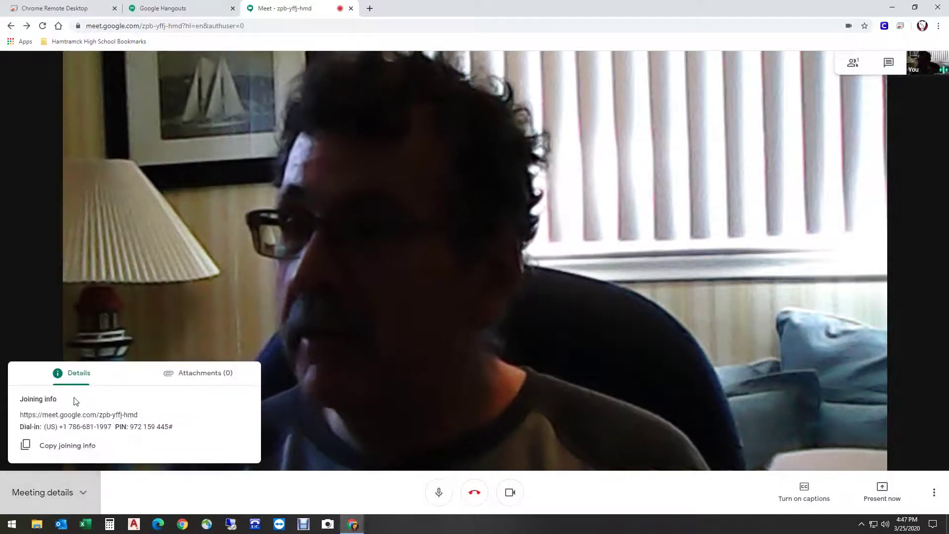
pyautogui.moveTo(140, 414); pyautogui.dragTo(99, 408)
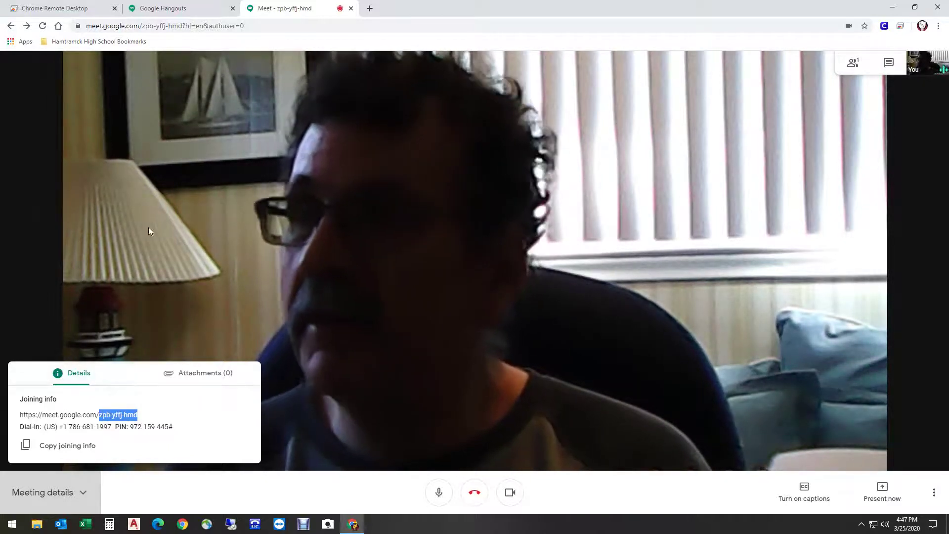
pyautogui.click(74, 9)
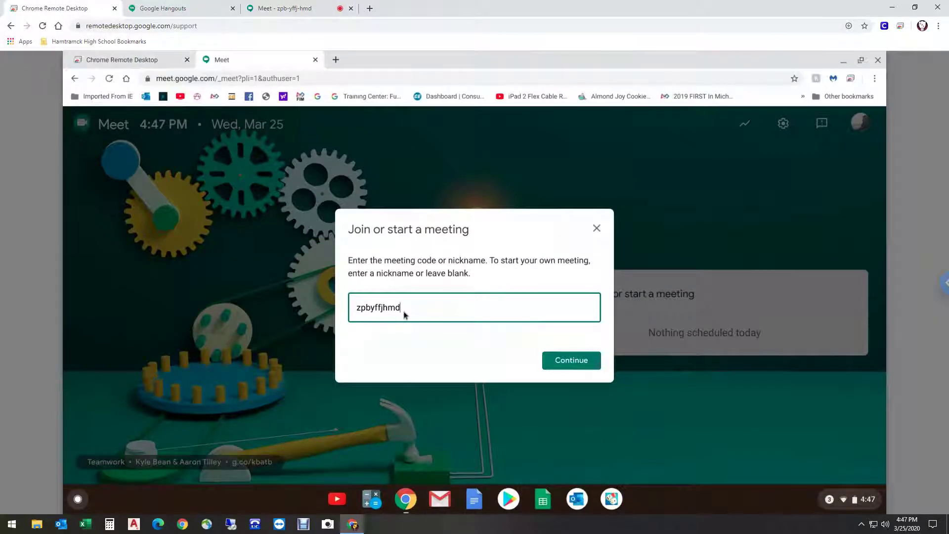
pyautogui.click(556, 361)
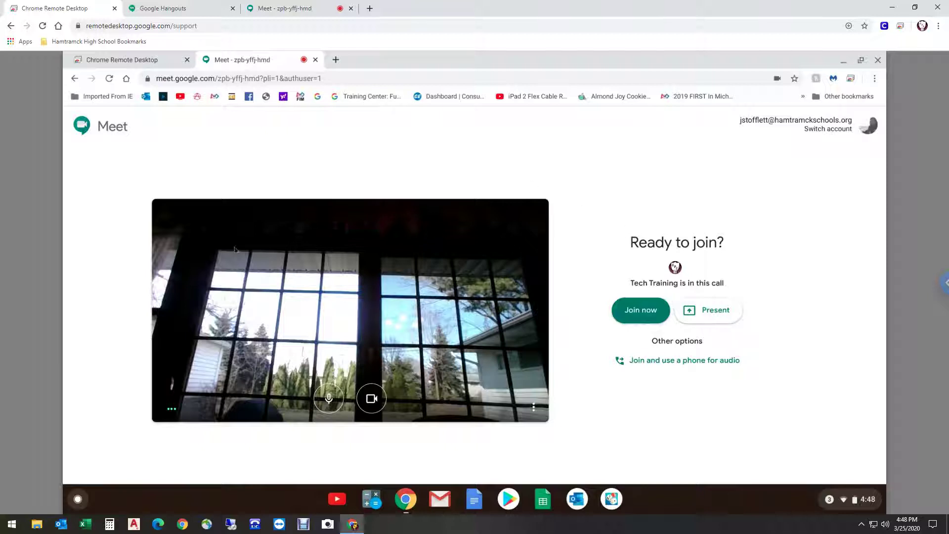
# Step: Close the meeting details in the host's meeting and view its participant list
pyautogui.click(295, 8)
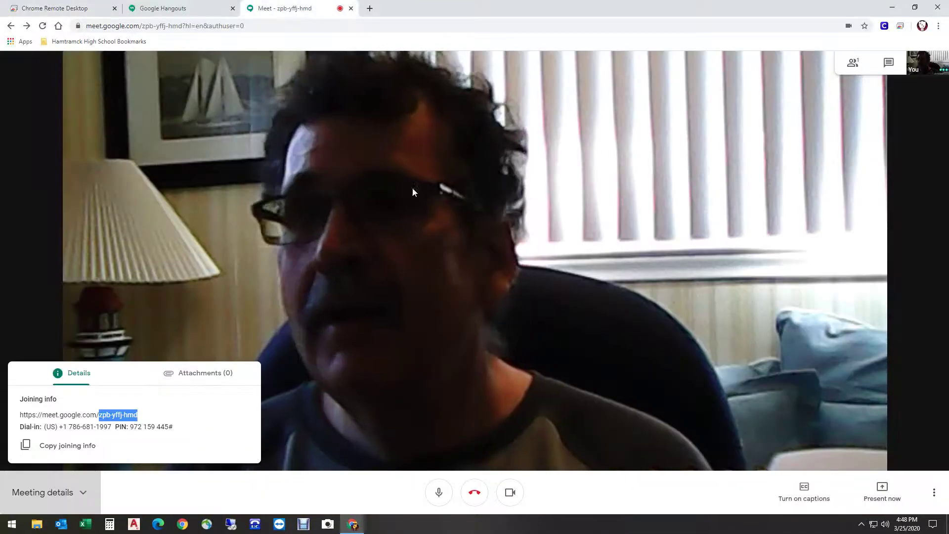
pyautogui.click(866, 70)
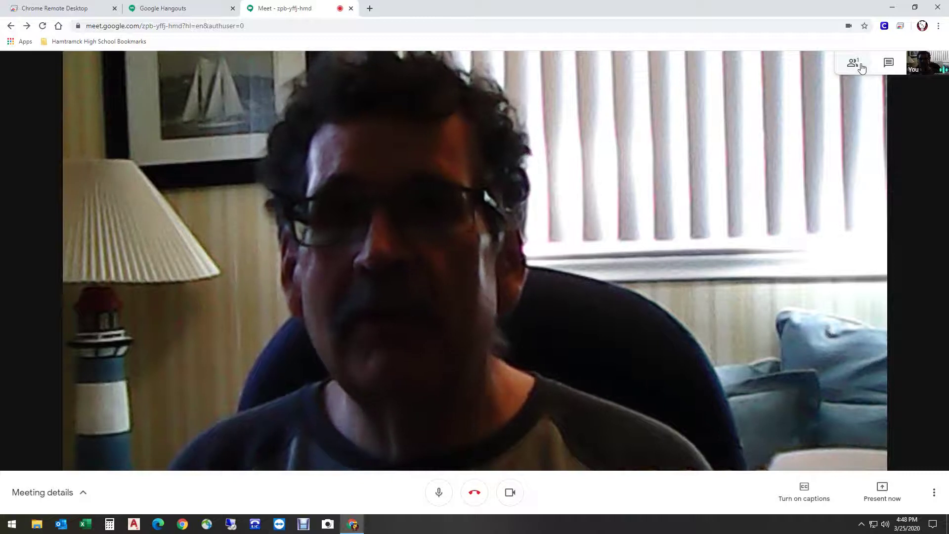
pyautogui.click(860, 67)
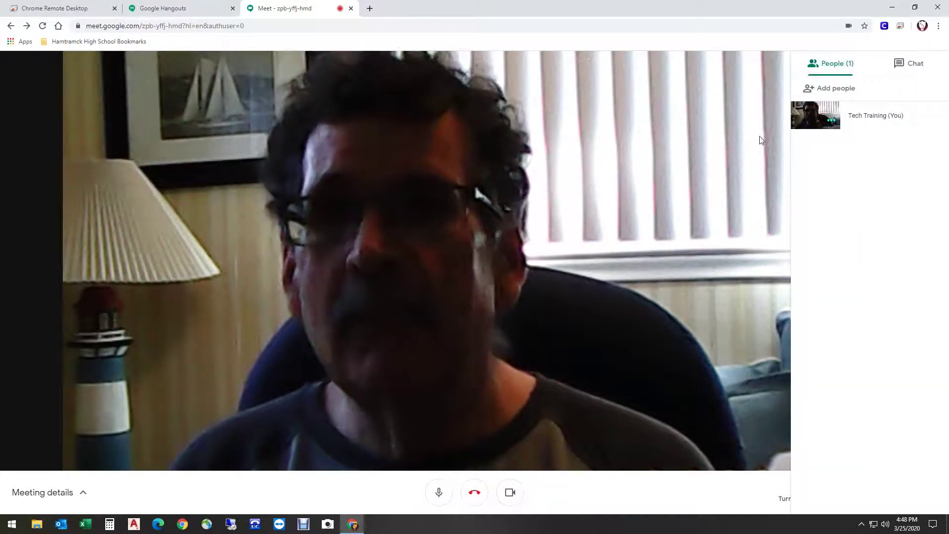
# Step: Return to the Chrome Remote Desktop session and join the meeting from the remote computer
pyautogui.click(63, 10)
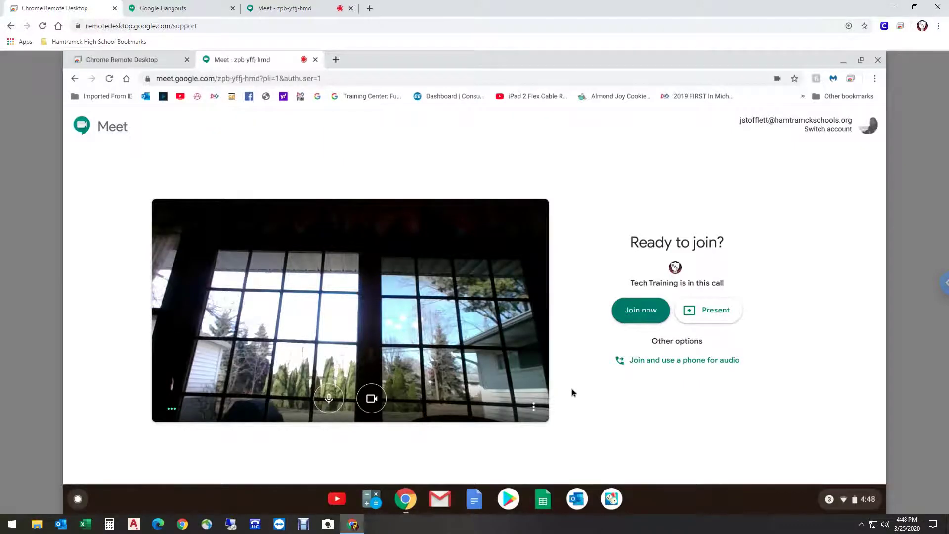
pyautogui.click(637, 309)
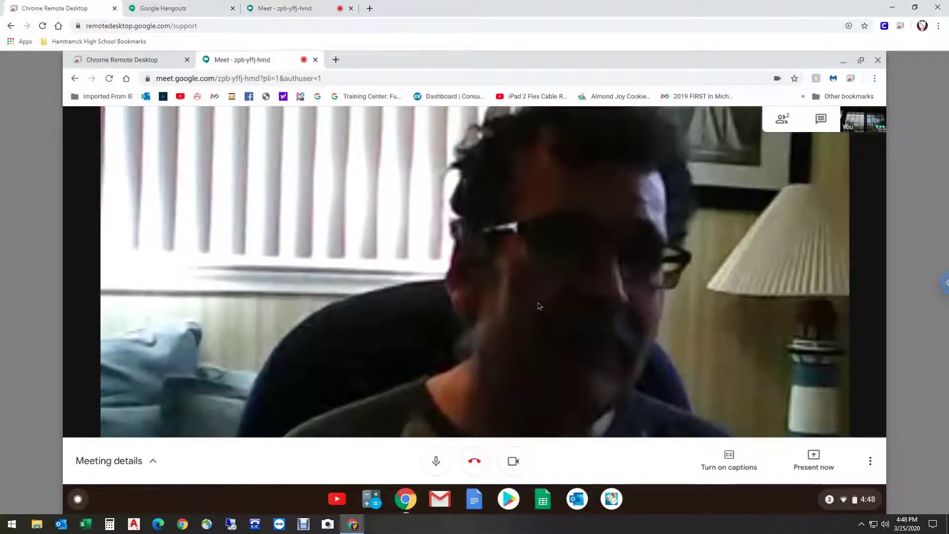
# Step: Go back to the host's meeting, pin the host's own video from the participant list and close the list
pyautogui.click(288, 9)
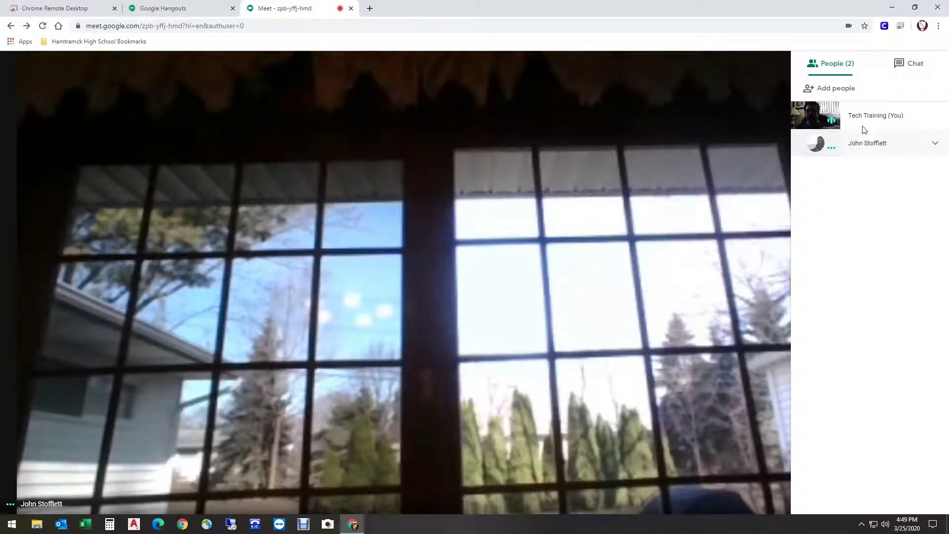
pyautogui.click(814, 115)
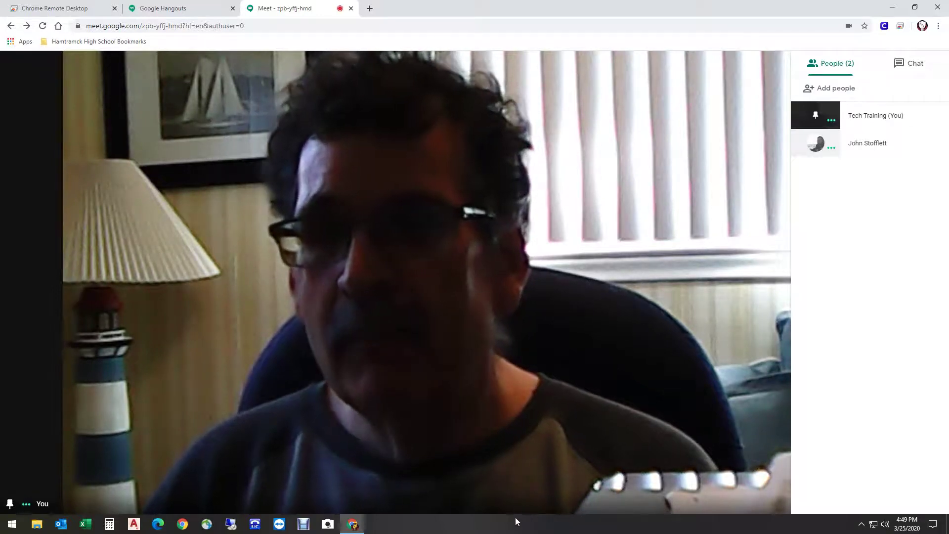
pyautogui.click(523, 481)
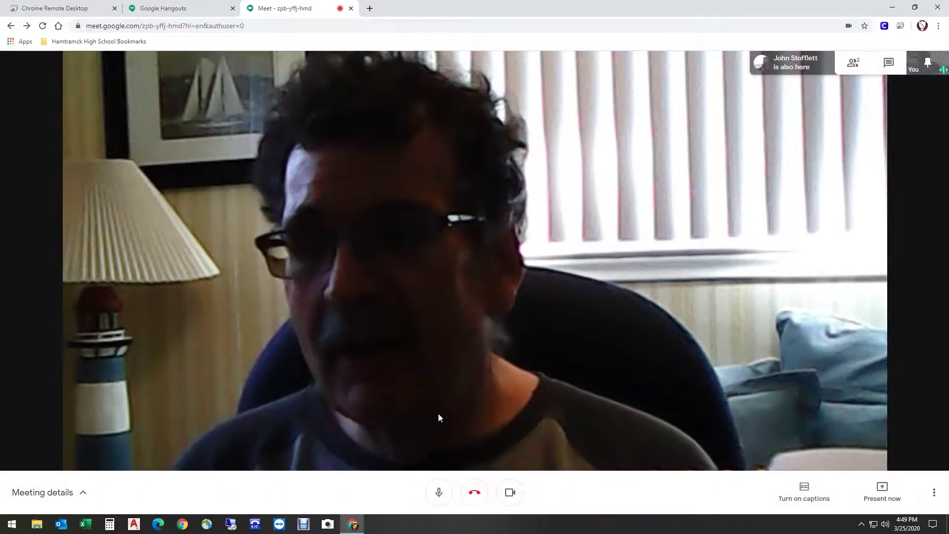
# Step: Turn off the host's camera and mute the microphone, and switch both back on
pyautogui.click(505, 492)
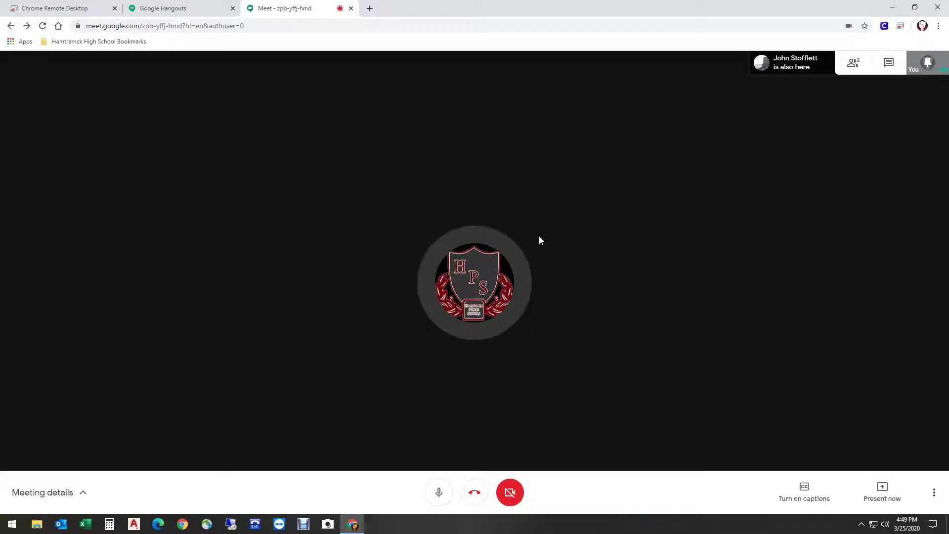
pyautogui.click(439, 491)
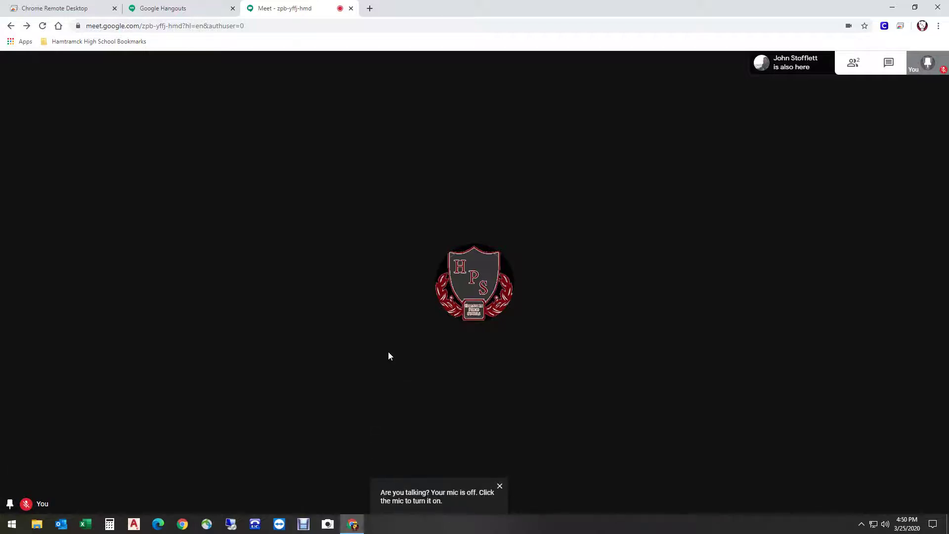
pyautogui.moveTo(409, 393)
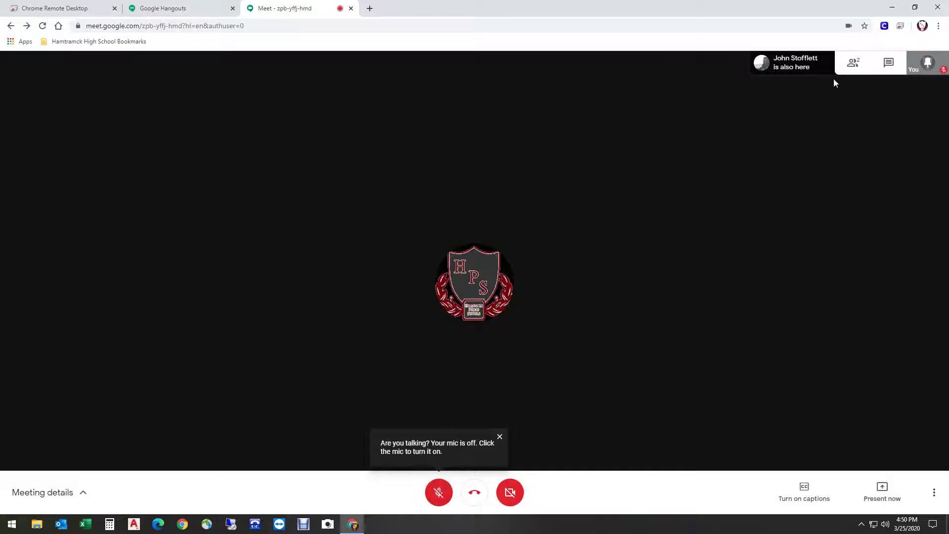
pyautogui.click(438, 493)
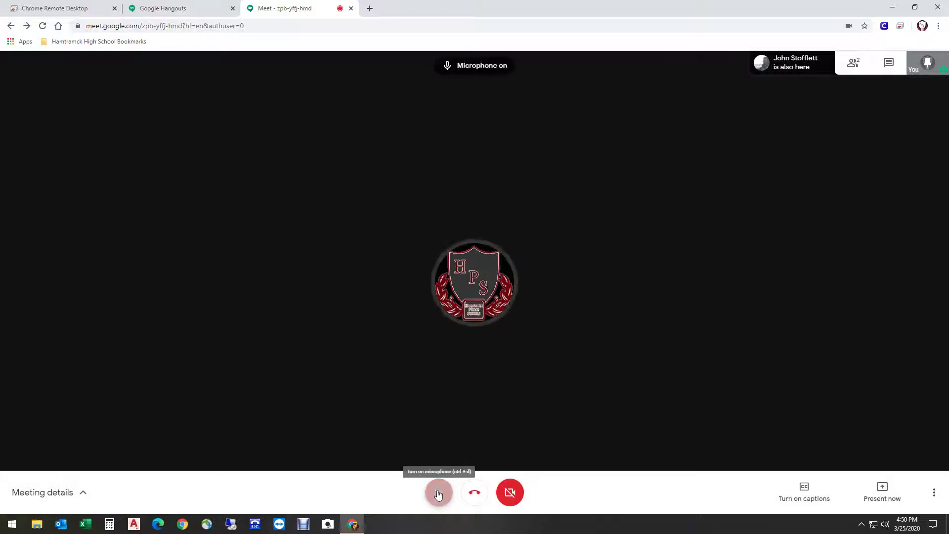
pyautogui.click(509, 492)
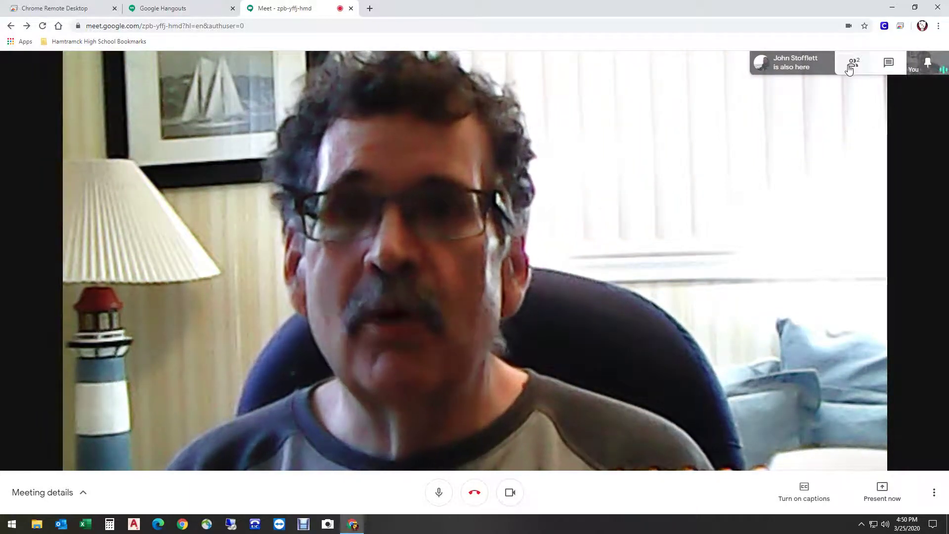
# Step: Pin the other participant's video from the participant list, switch the pin back to the host's own video and close the list
pyautogui.click(849, 69)
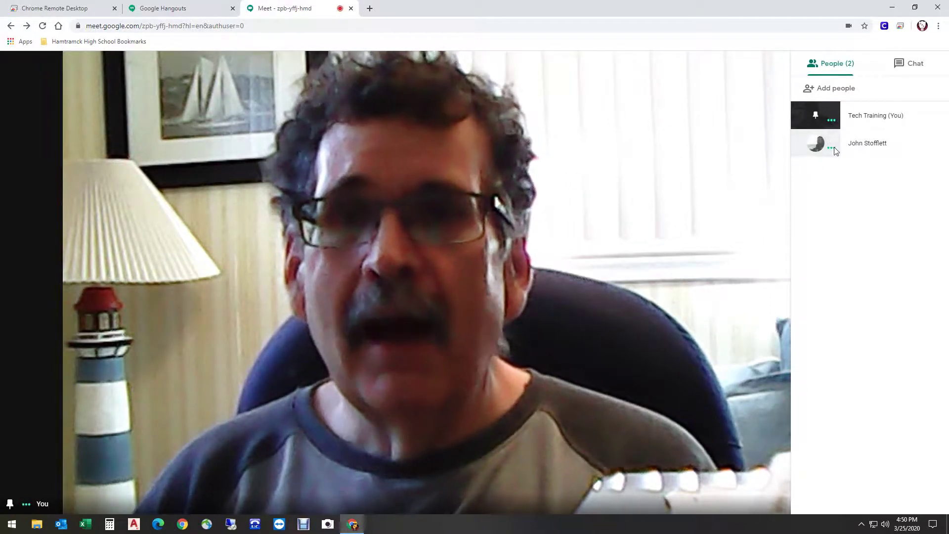
pyautogui.click(803, 154)
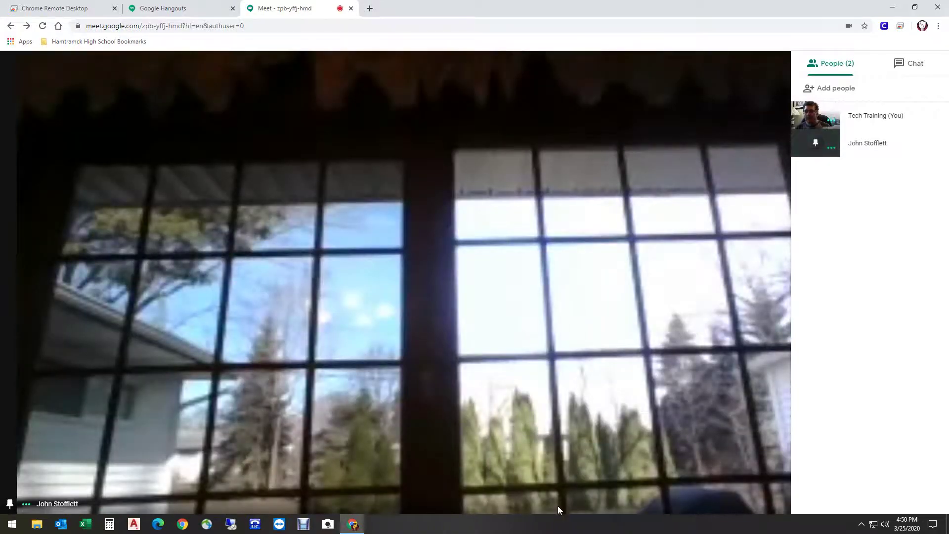
pyautogui.click(808, 123)
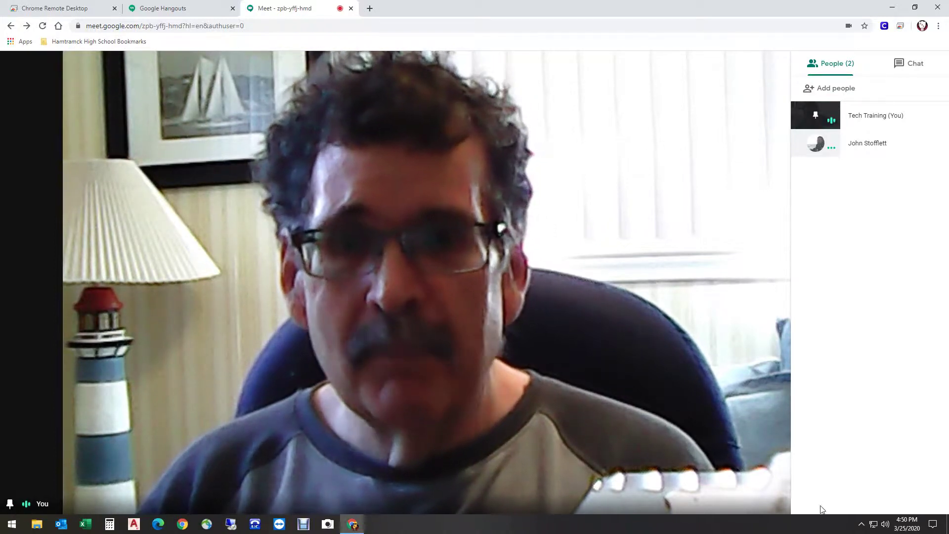
pyautogui.click(751, 472)
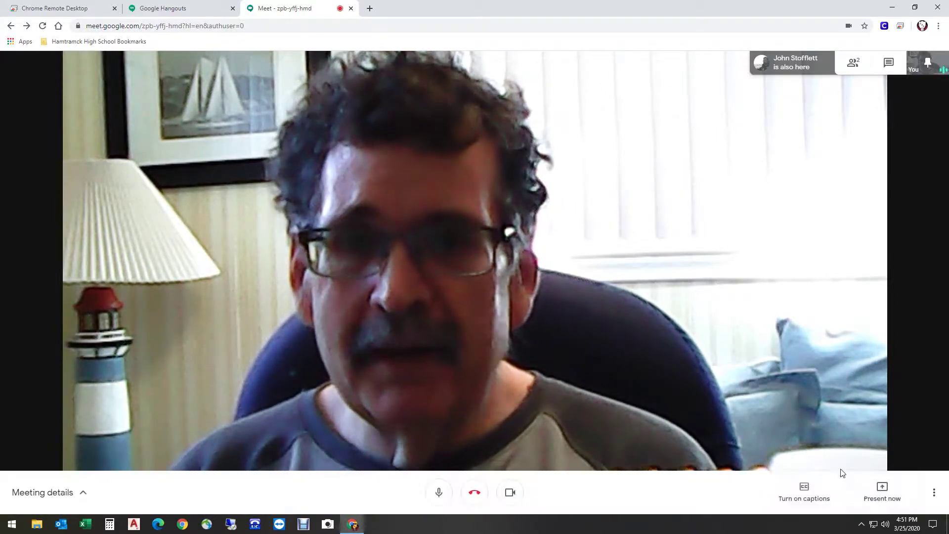
# Step: Present the entire screen to the meeting
pyautogui.click(874, 494)
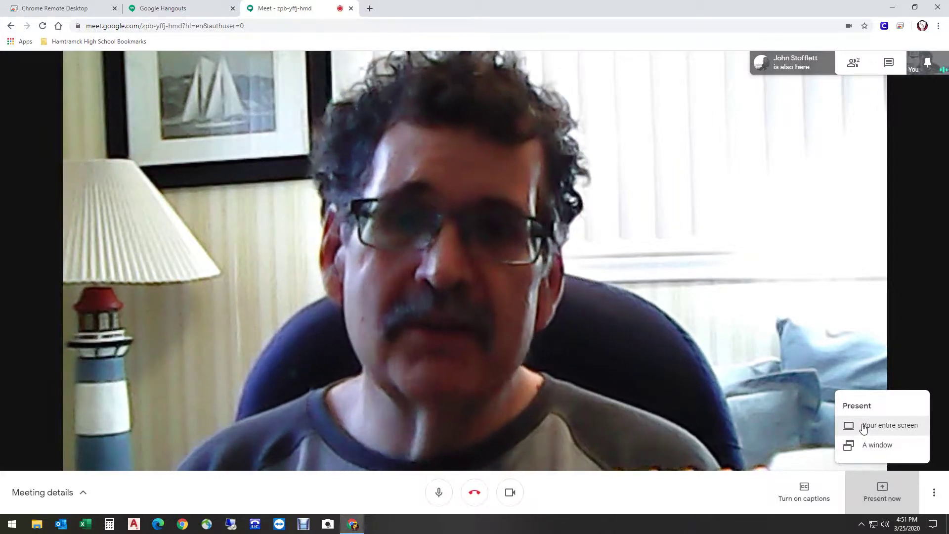
pyautogui.click(863, 427)
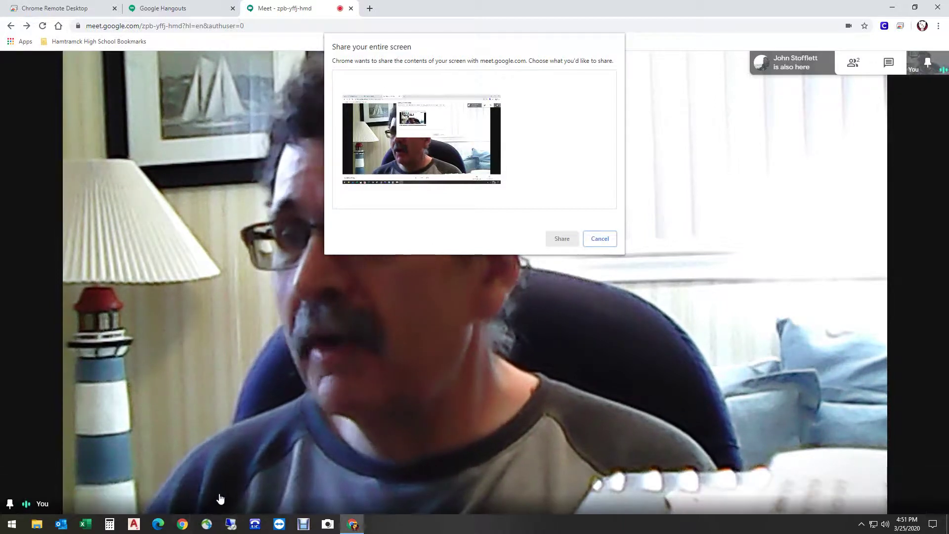
pyautogui.click(449, 174)
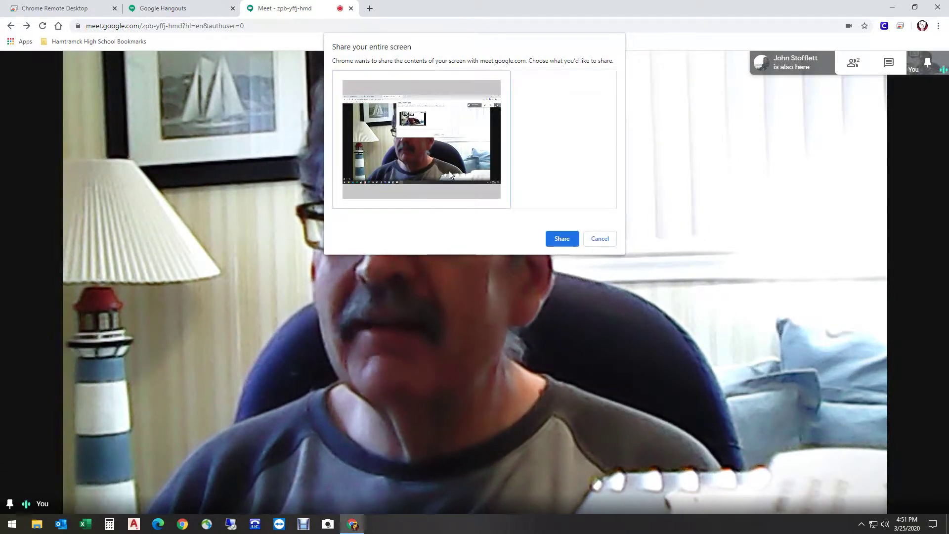
pyautogui.click(562, 239)
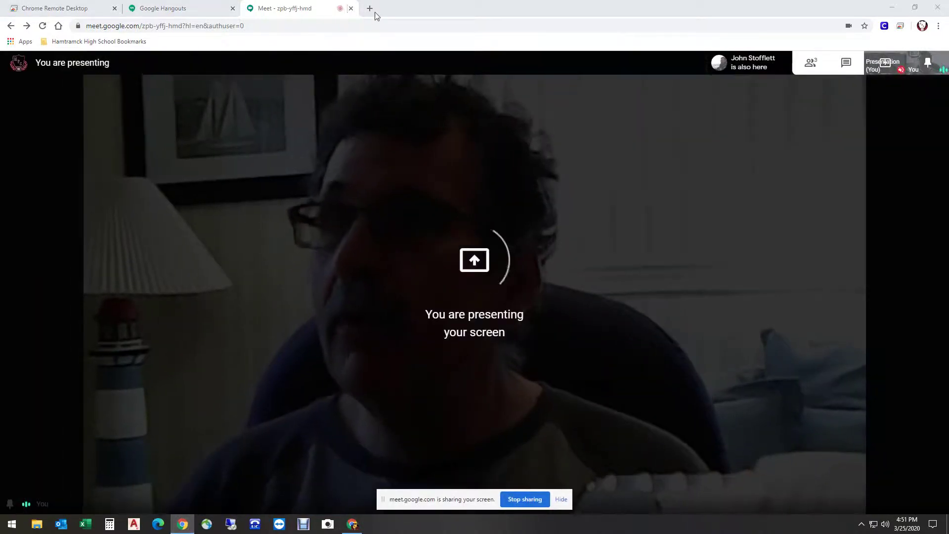
# Step: Open the MiStar page from the Hamtramck High School Bookmarks in a new browser tab while presenting
pyautogui.click(370, 9)
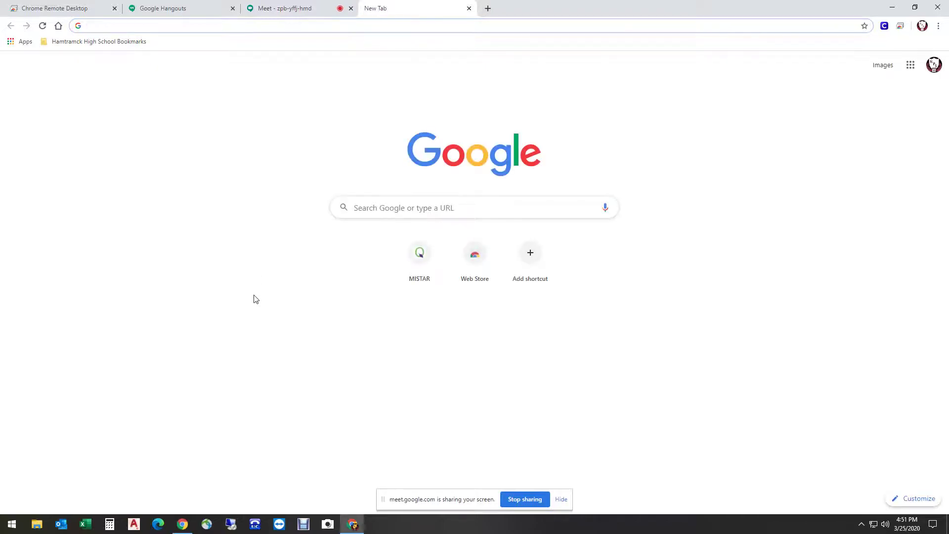
pyautogui.click(101, 45)
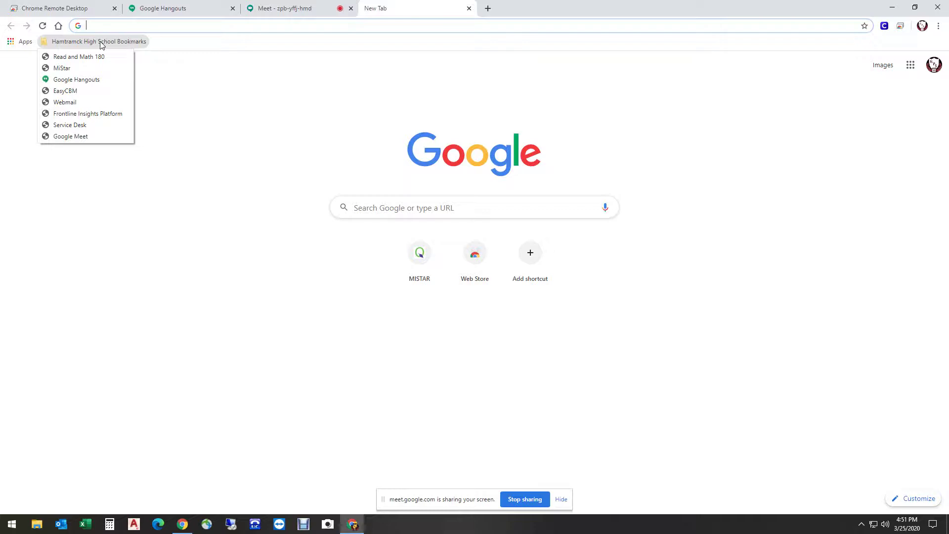
pyautogui.click(55, 69)
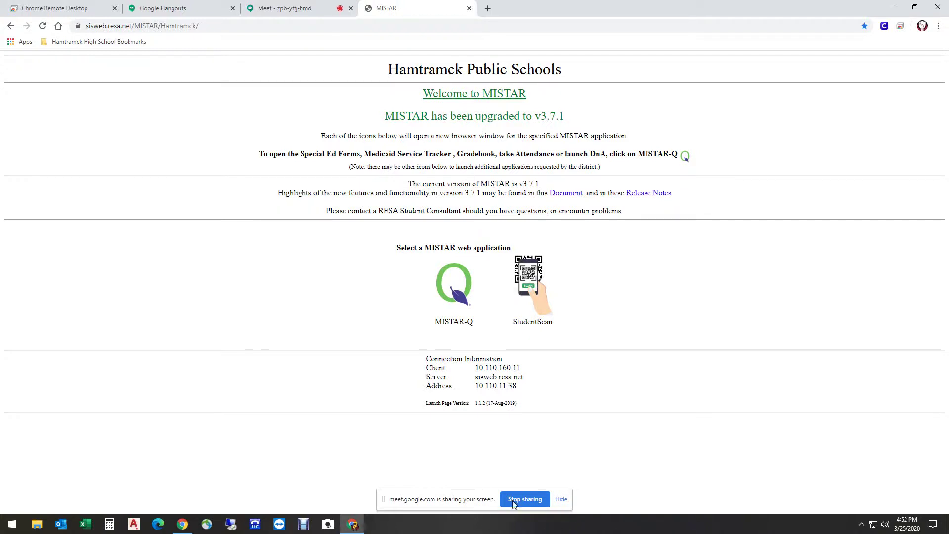
# Step: Stop sharing the screen and return to the host's meeting
pyautogui.click(525, 499)
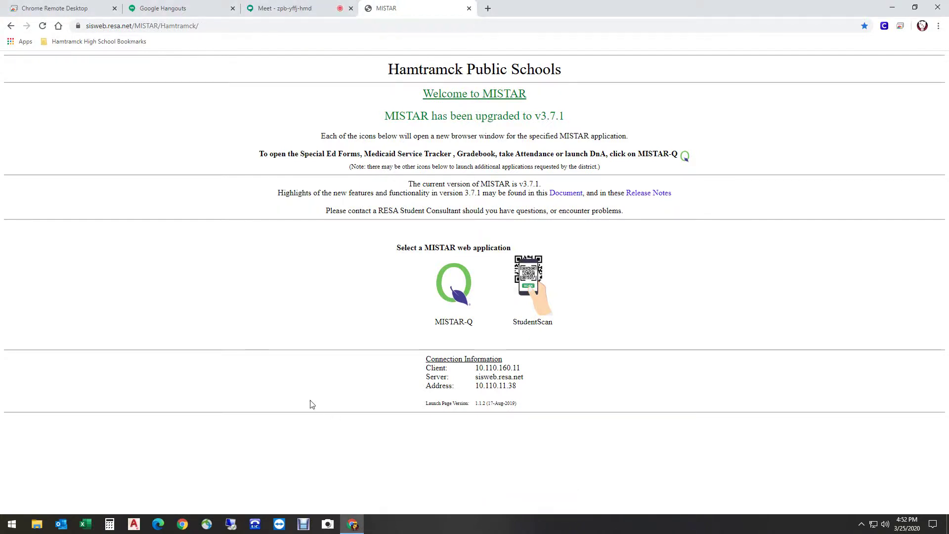
pyautogui.click(304, 12)
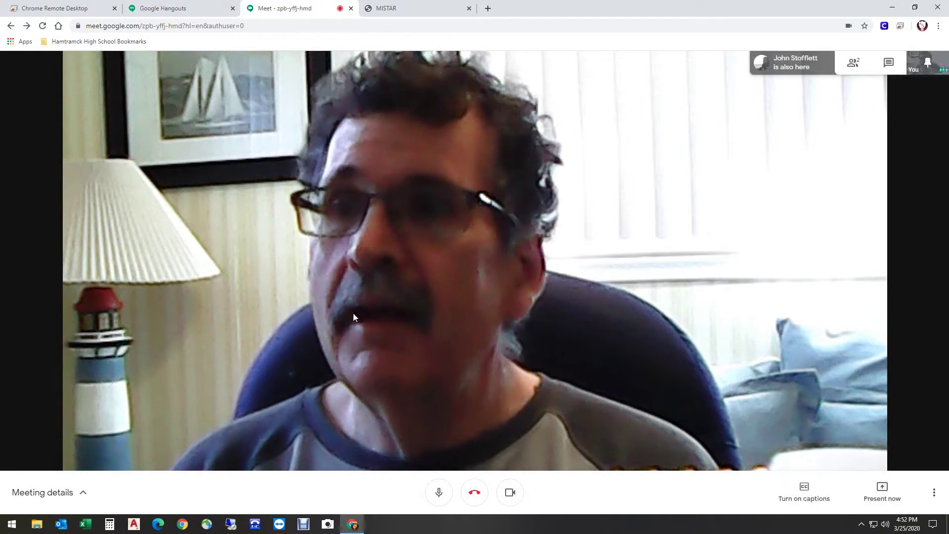